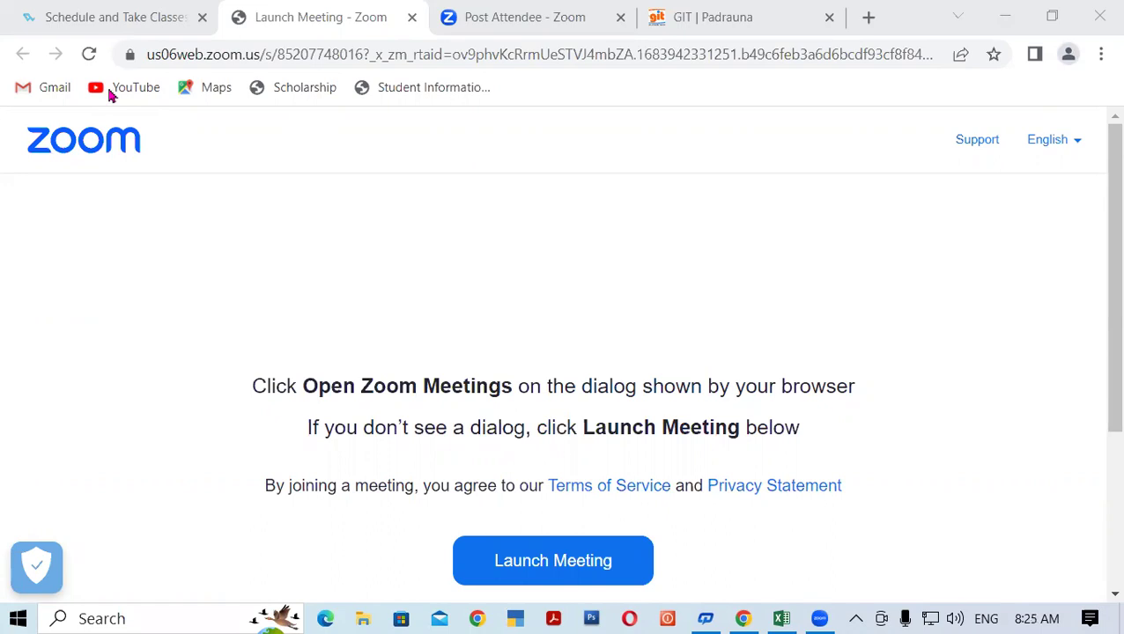
Step: Bring up the FINANCIAL FUNCTION BY SK workbook and review the CAR loan inputs and ($3,960.25) EMI
left_click(781, 618)
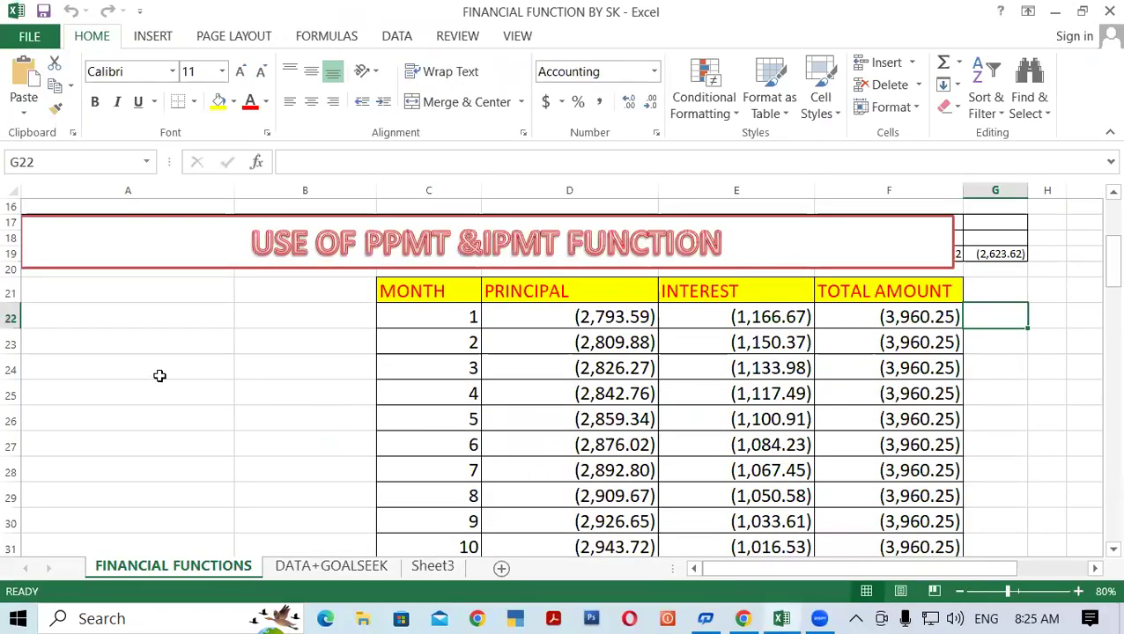
scroll(160, 376, "up", 3)
left_click(503, 306)
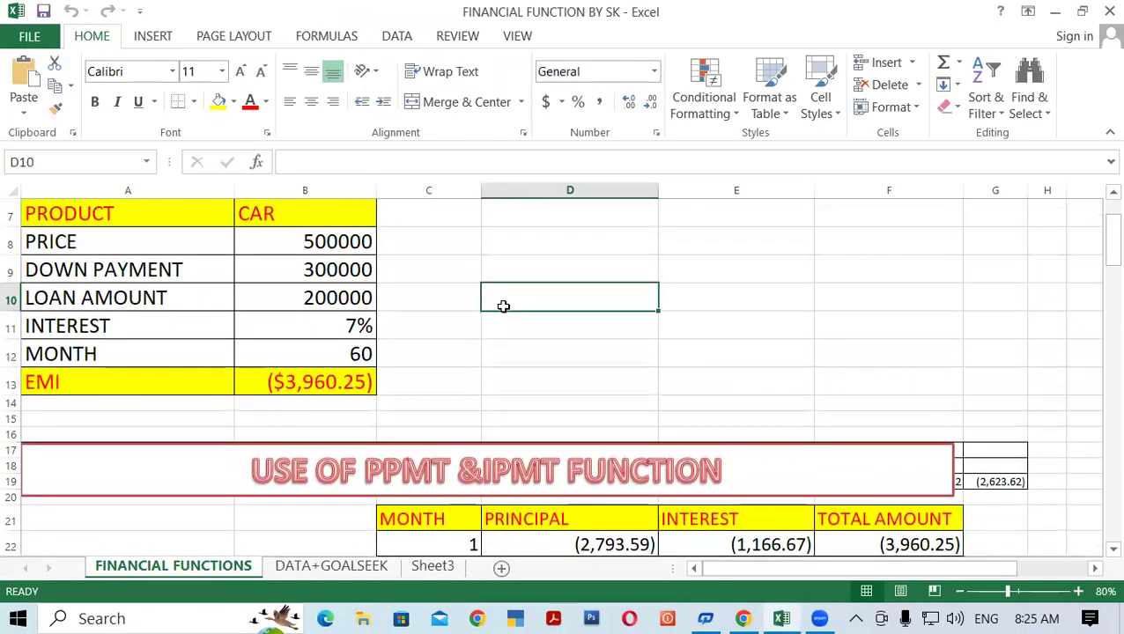
scroll(501, 303, "up", 2)
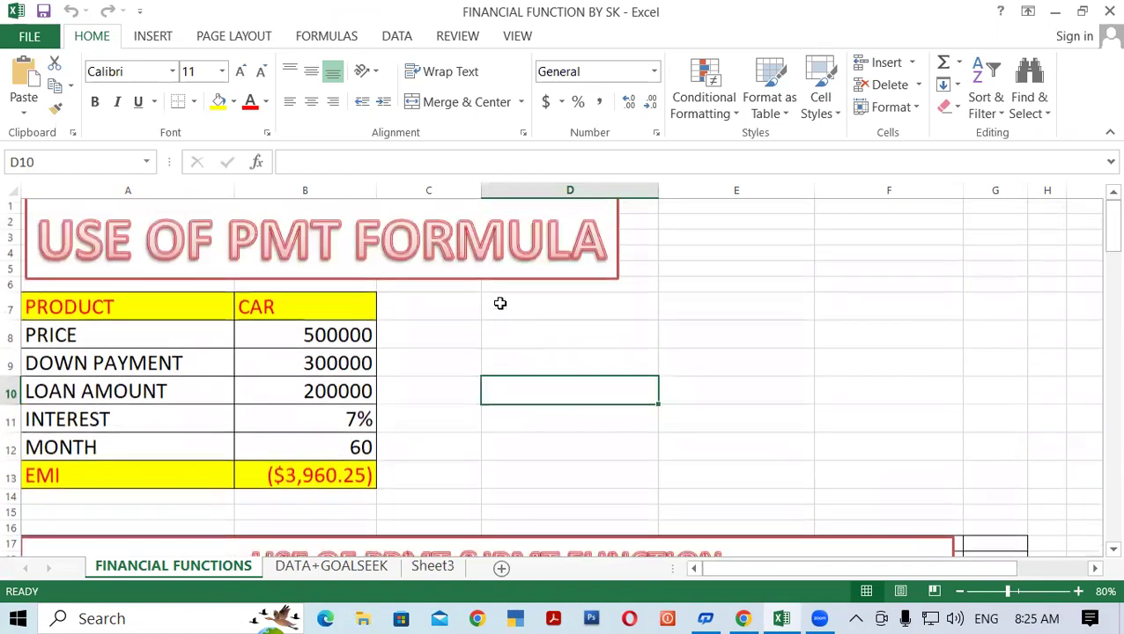
scroll(188, 261, "down", 1)
left_click(150, 259)
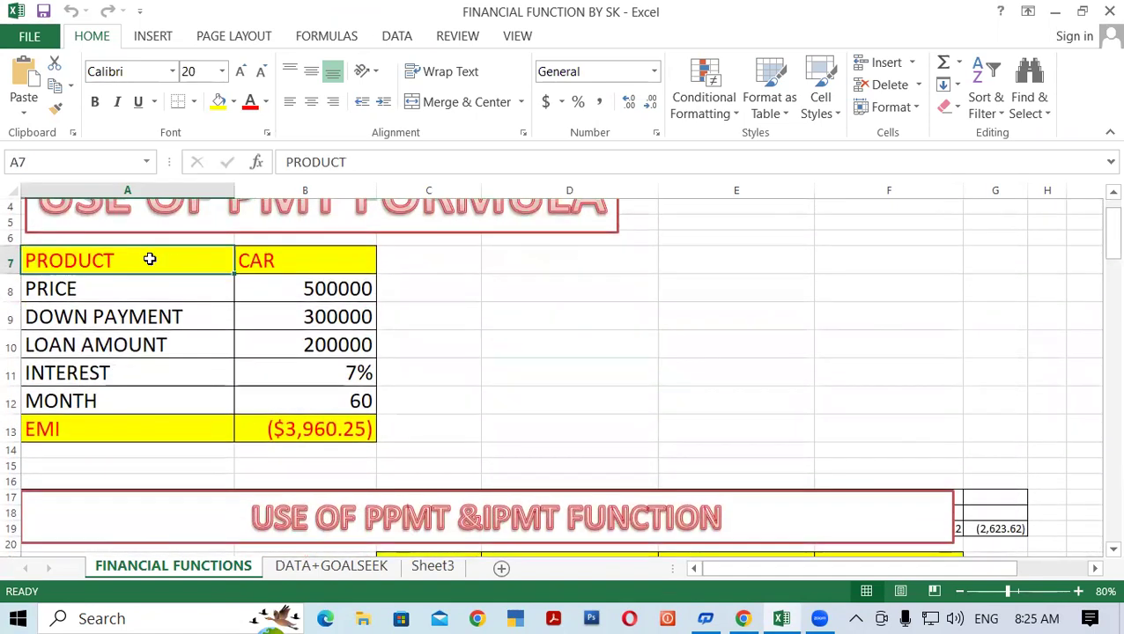
left_click(295, 272)
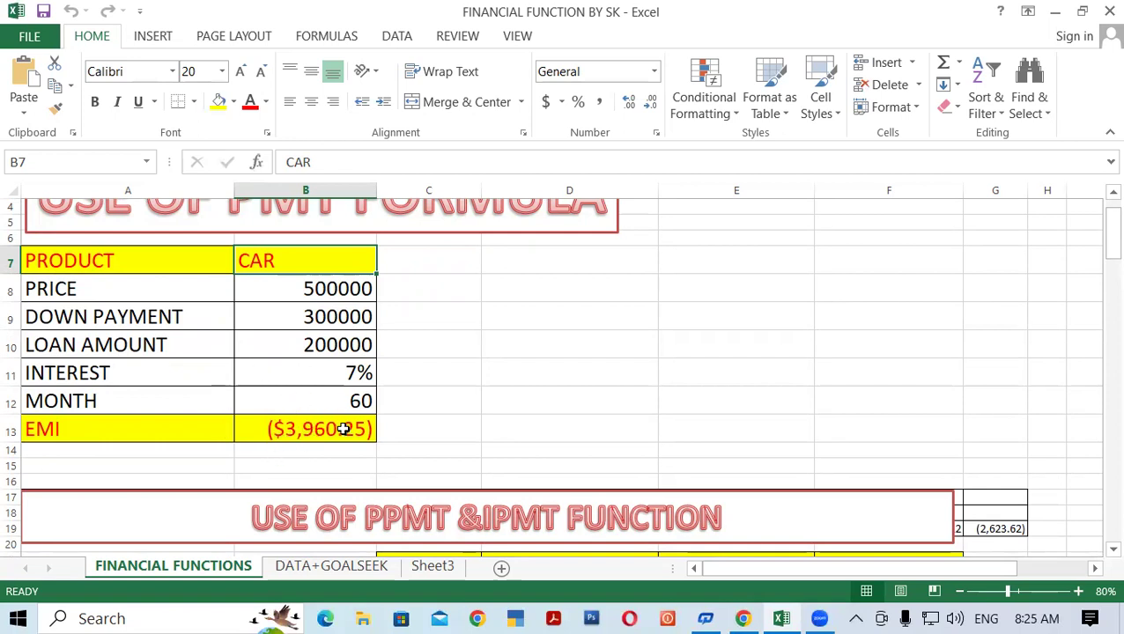
scroll(489, 353, "down", 1)
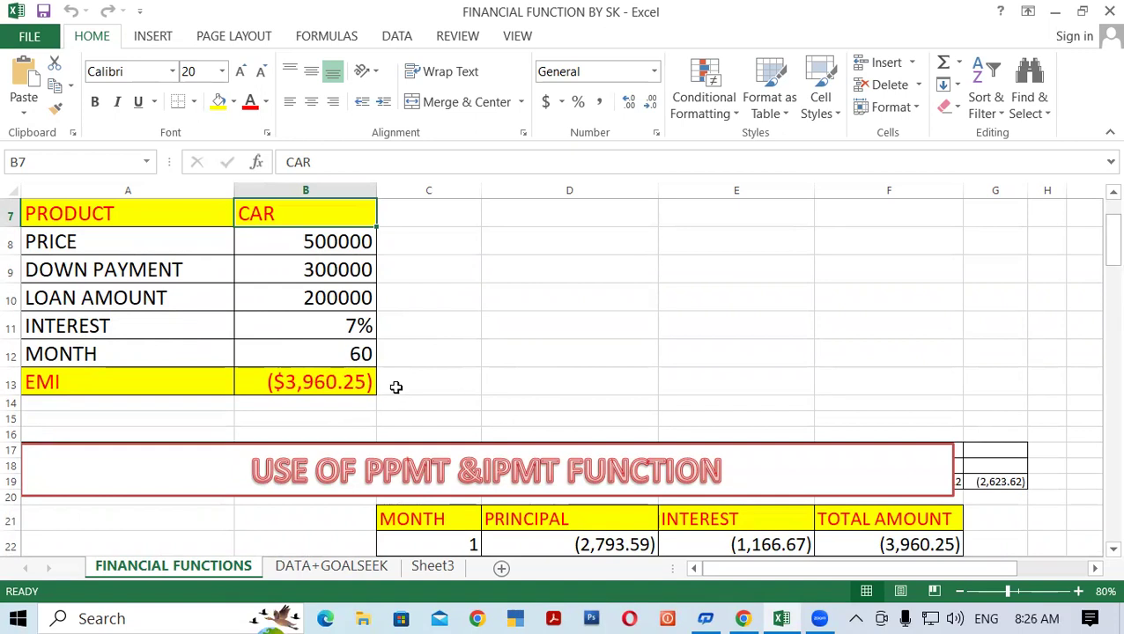
left_click(402, 357)
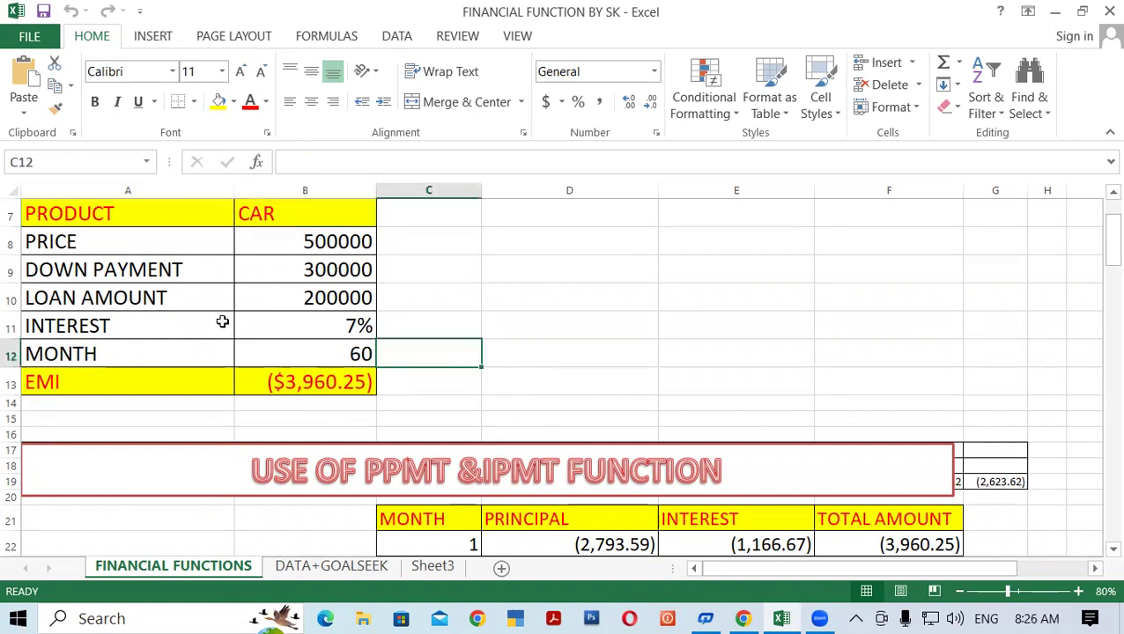
left_click(131, 296)
left_click(283, 299)
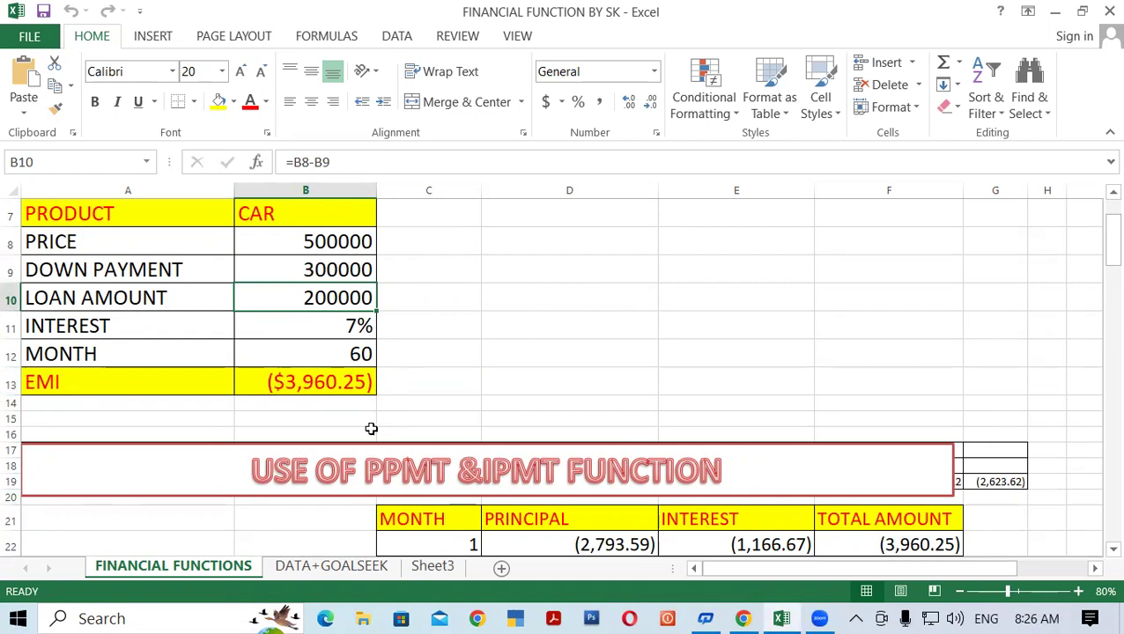
left_click(322, 385)
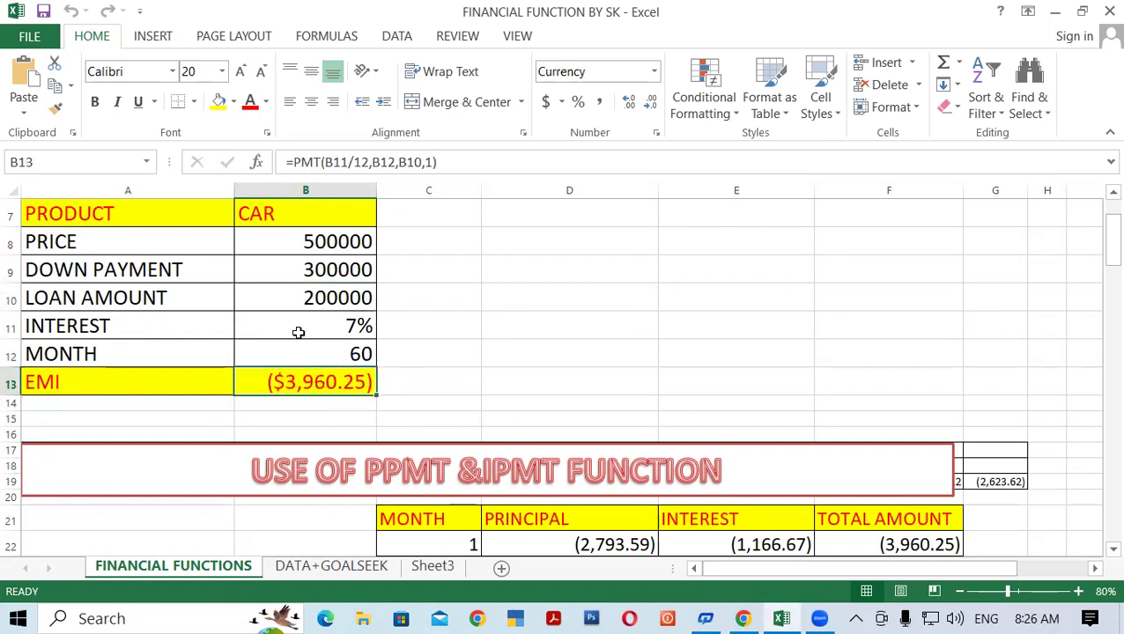
left_click(417, 389)
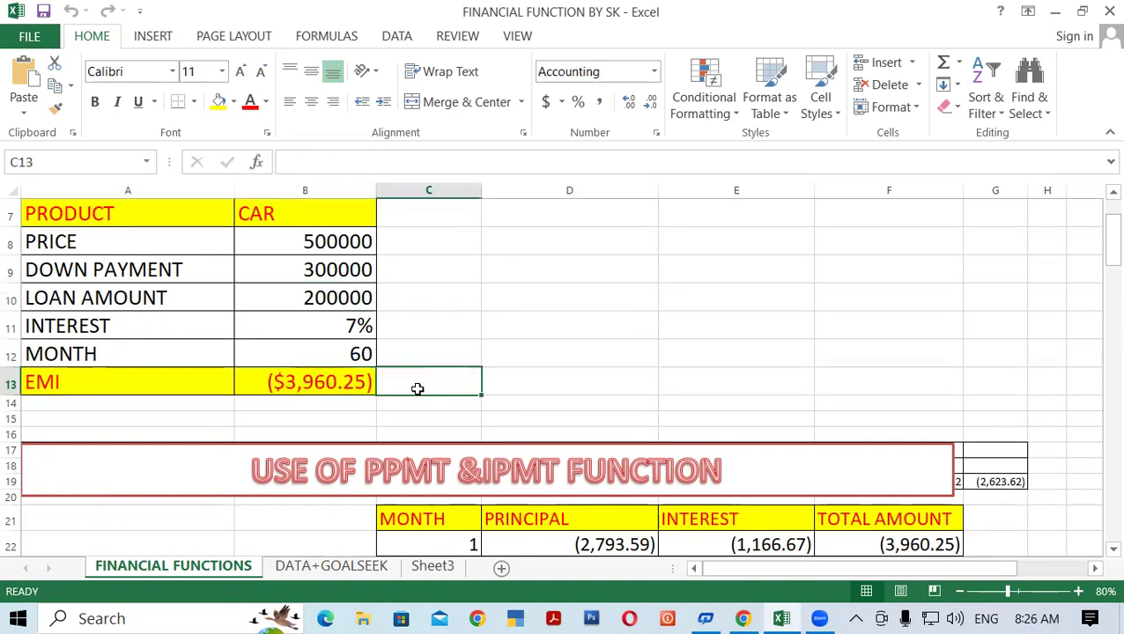
left_click(311, 297)
left_click(437, 373)
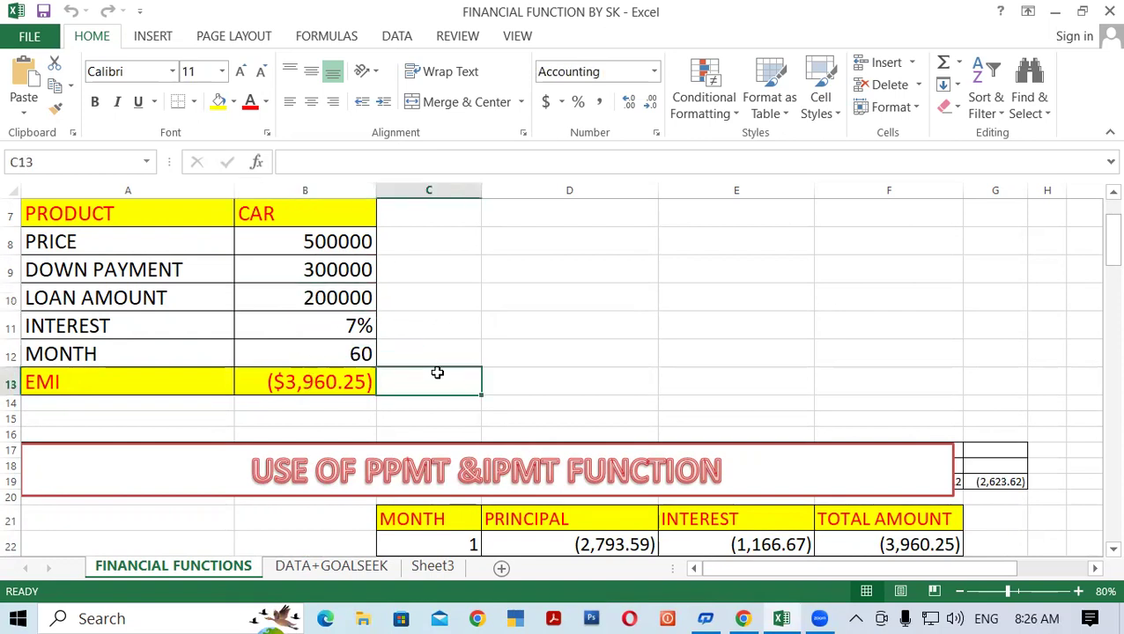
left_click(528, 381)
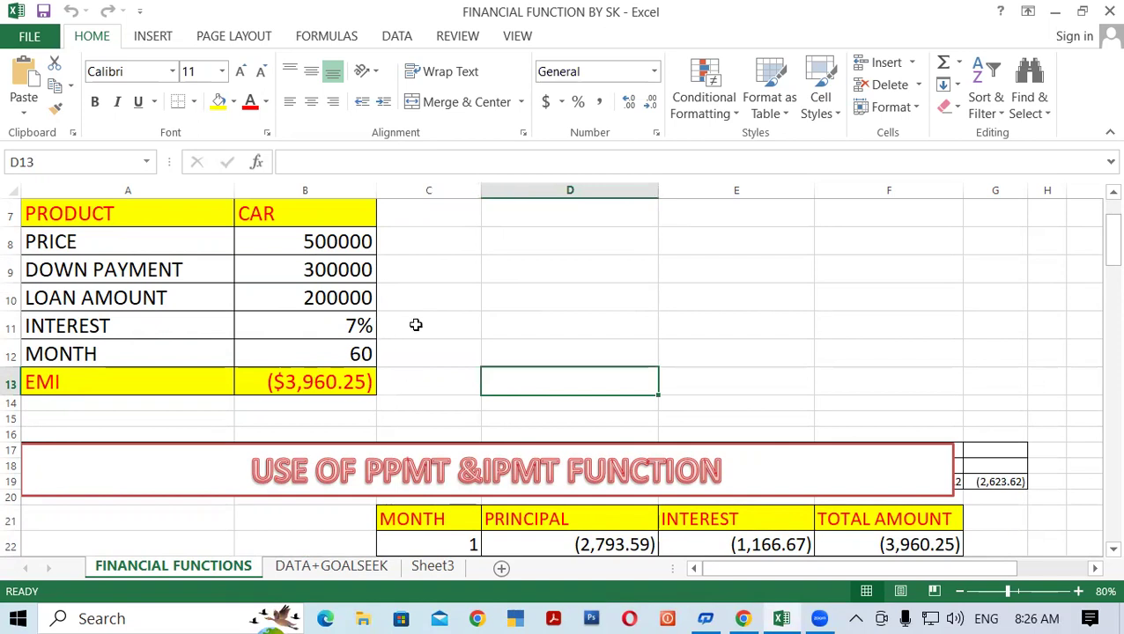
left_click(300, 301)
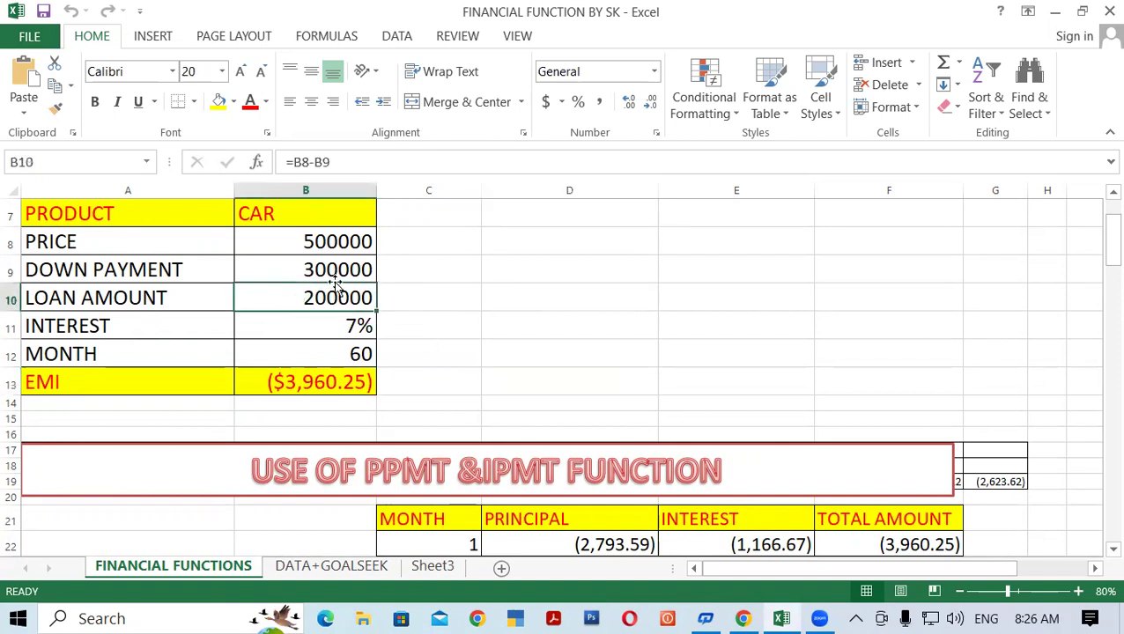
left_click(454, 368)
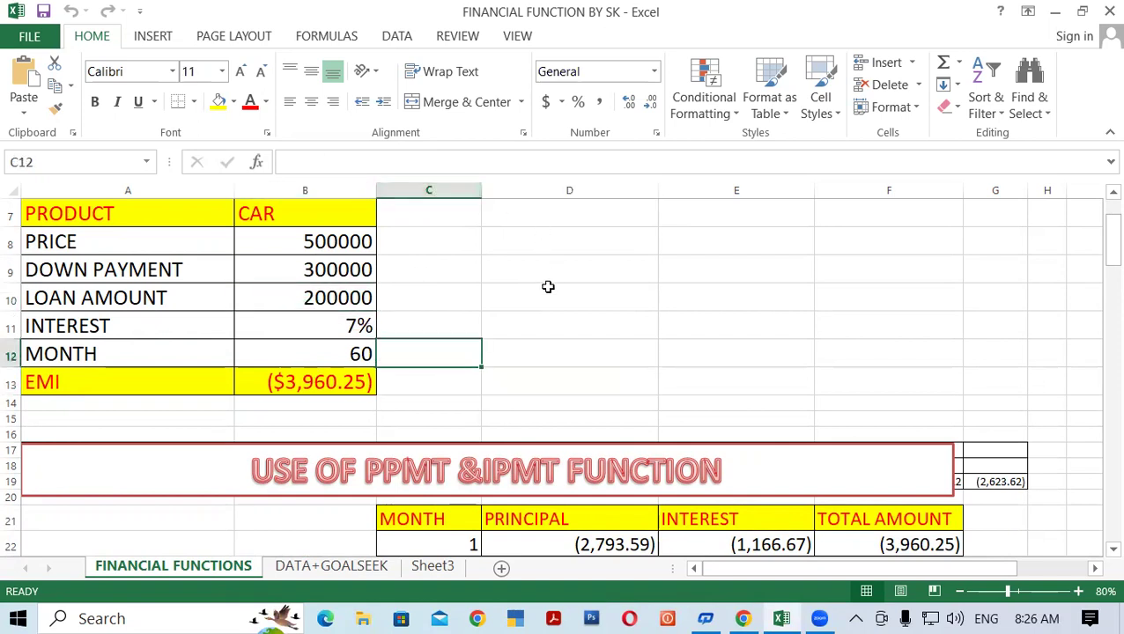
left_click(547, 348)
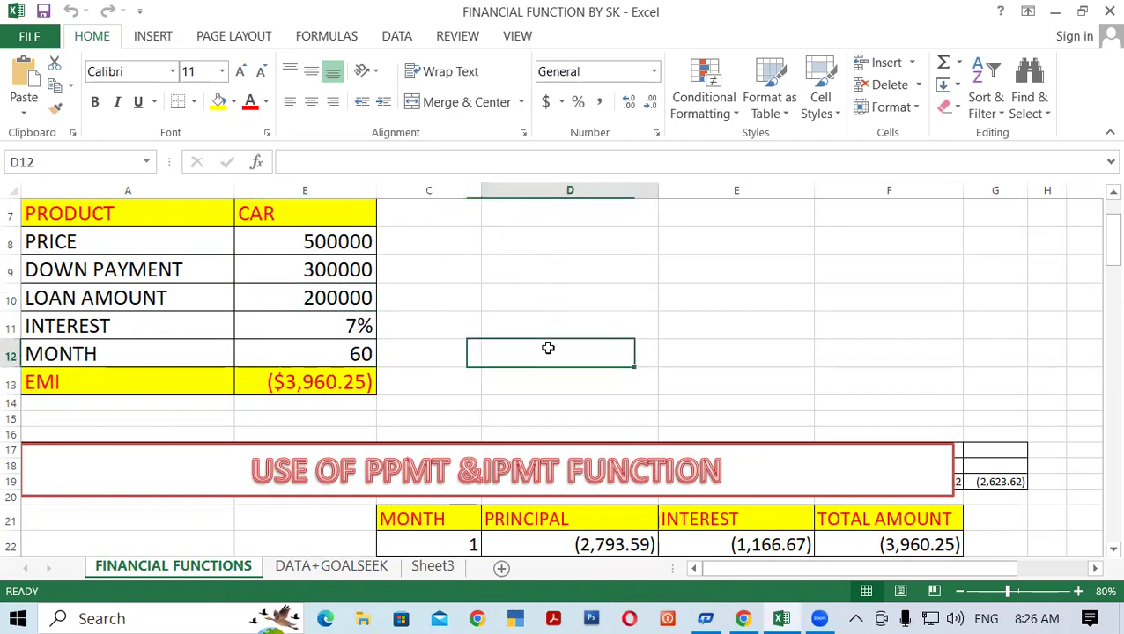
left_click(348, 295)
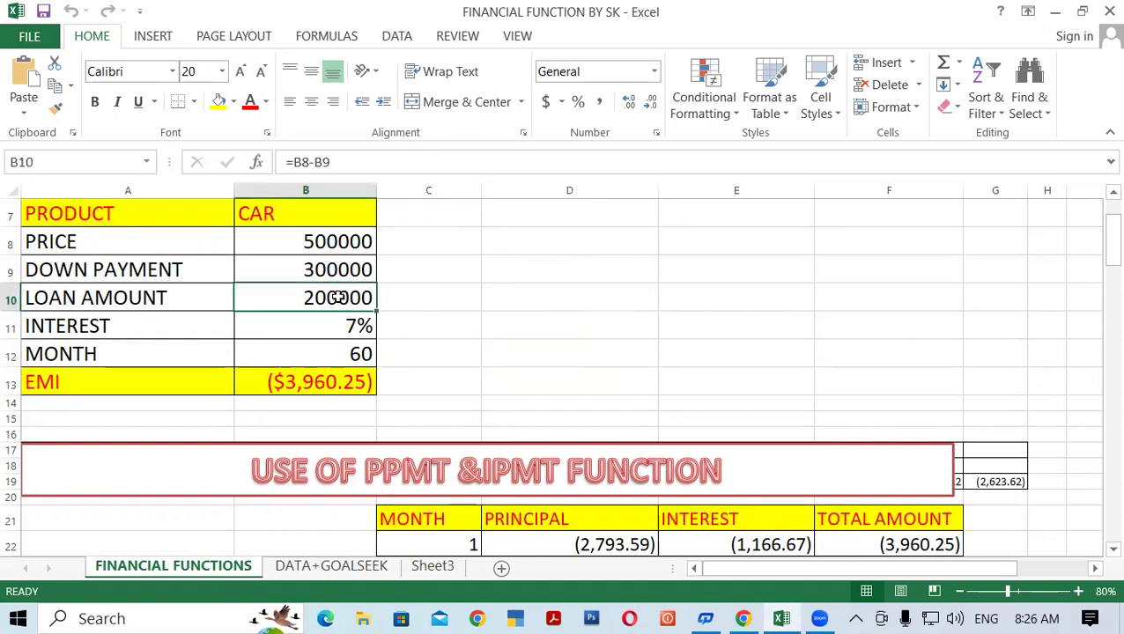
left_click(432, 326)
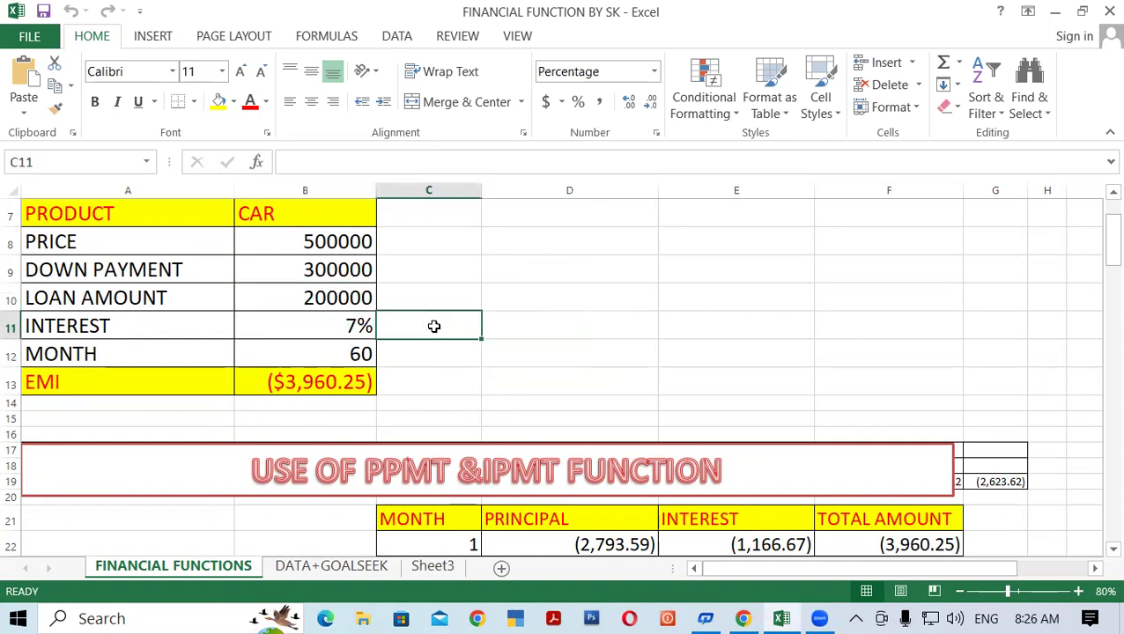
left_click(553, 325)
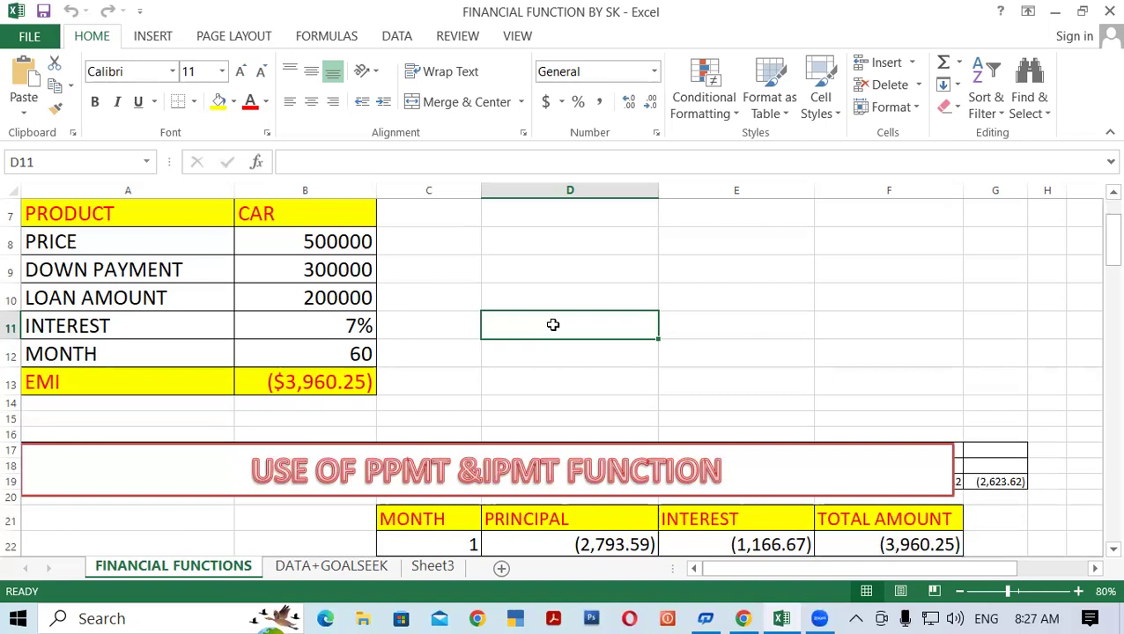
Step: Scroll through the PPMT & IPMT schedule to review the monthly principal, interest and totals
scroll(590, 342, "down", 3)
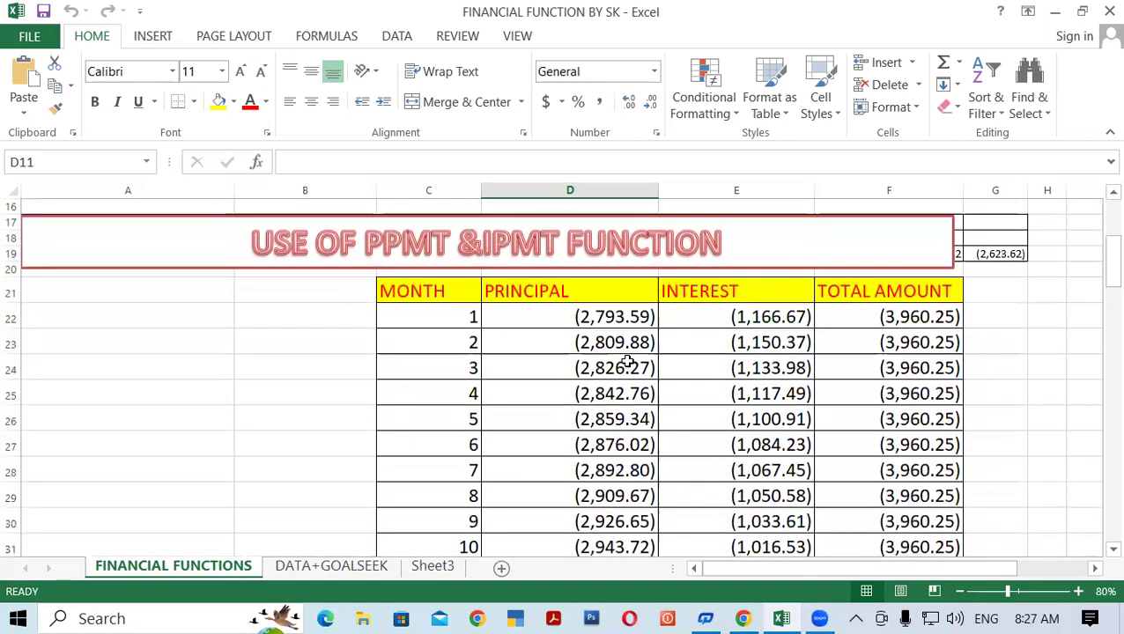
scroll(731, 352, "up", 1)
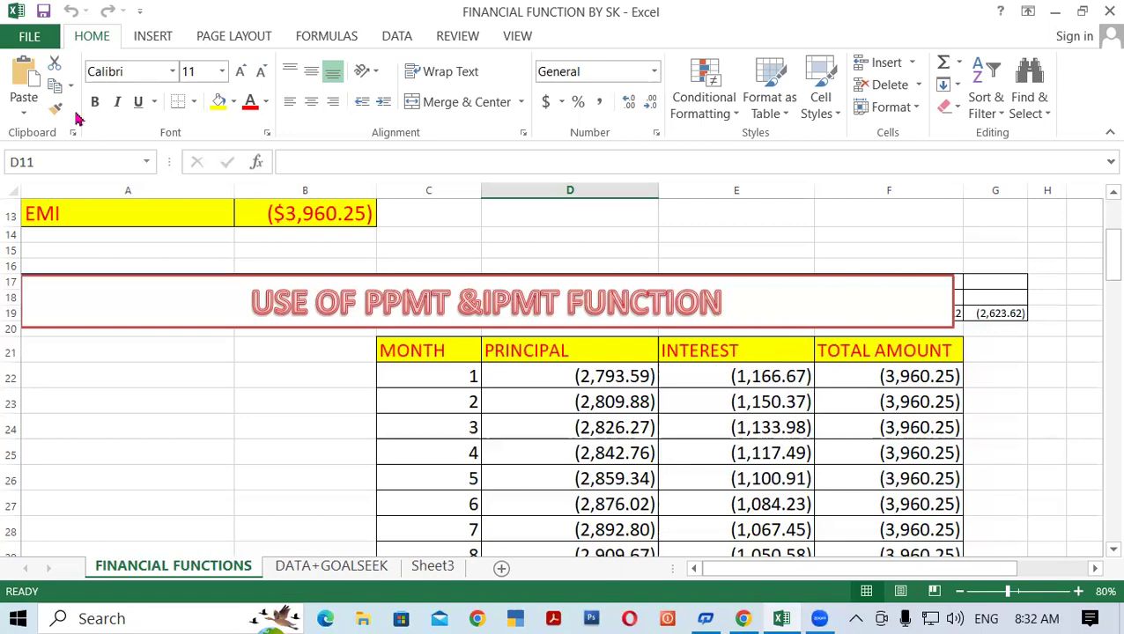
Step: Fill the MONTH series from months 20 and 21 down to month 60
scroll(769, 475, "down", 4)
scroll(768, 462, "down", 3)
left_click(435, 395)
mouse_move(435, 395)
left_mouse_down()
mouse_move(439, 414)
mouse_move(566, 529)
mouse_move(515, 179)
mouse_move(509, 287)
left_mouse_up()
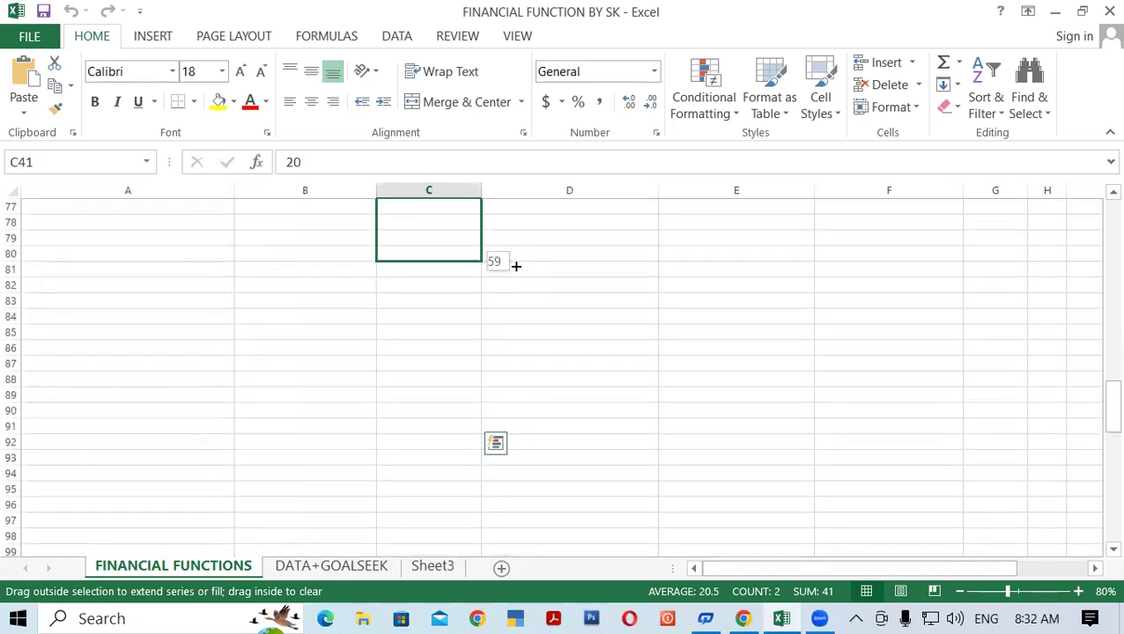
left_click_drag(509, 287, 515, 275)
Step: Extend the month numbering on to 62 in row 83
scroll(773, 363, "up", 2)
scroll(772, 363, "down", 2)
scroll(773, 363, "down", 1)
left_click_drag(482, 250, 494, 285)
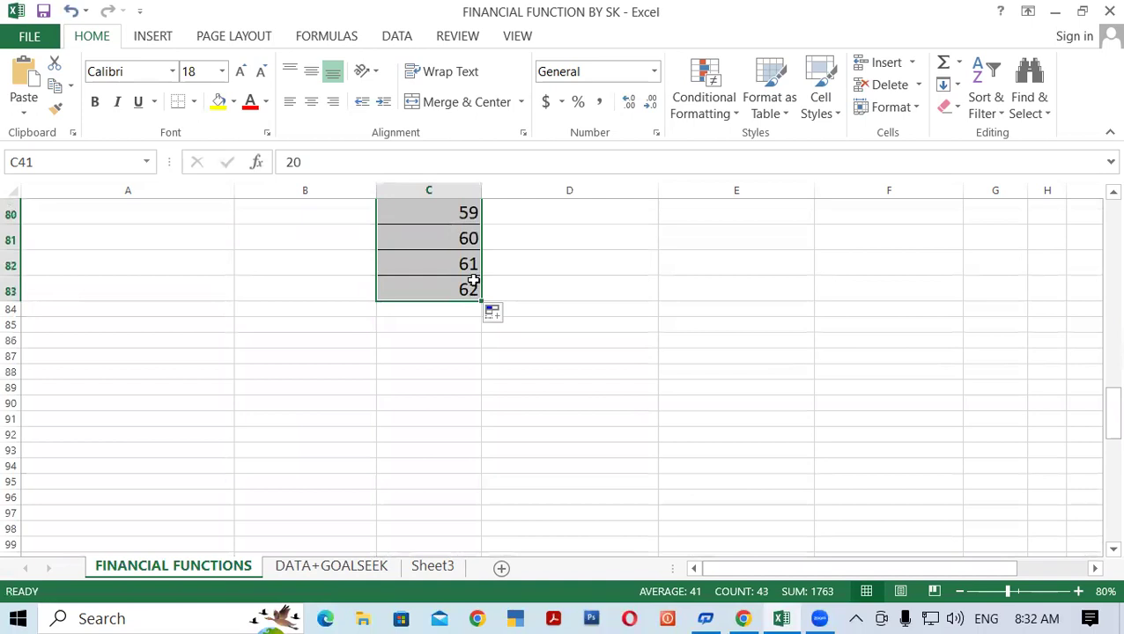
scroll(471, 288, "up", 4)
scroll(472, 282, "up", 4)
scroll(473, 278, "up", 4)
scroll(474, 280, "up", 3)
scroll(476, 280, "up", 3)
scroll(475, 280, "down", 3)
scroll(477, 281, "down", 2)
Step: Copy the month 21 PPMT, IPMT and total formulas down through month 62
left_click_drag(554, 316, 947, 330)
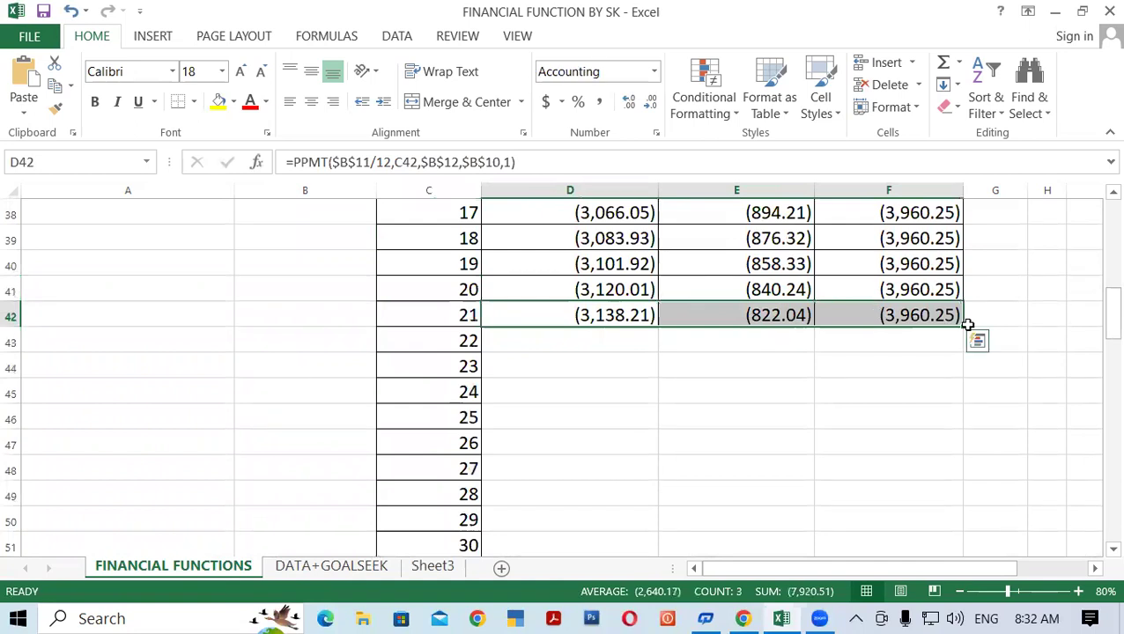
mouse_move(963, 327)
left_mouse_down()
mouse_move(960, 550)
mouse_move(916, 530)
left_mouse_up()
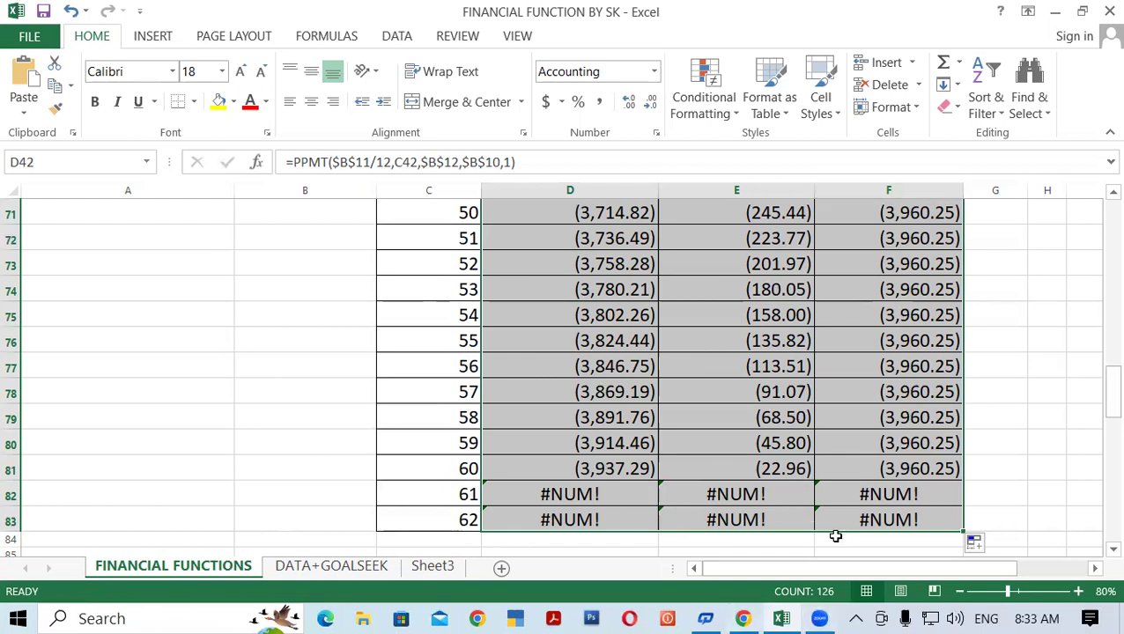
Step: Clear the #NUM! cells for months 61–62 and AutoSum the principal to (200,001.00) in D82
left_click_drag(617, 498, 916, 519)
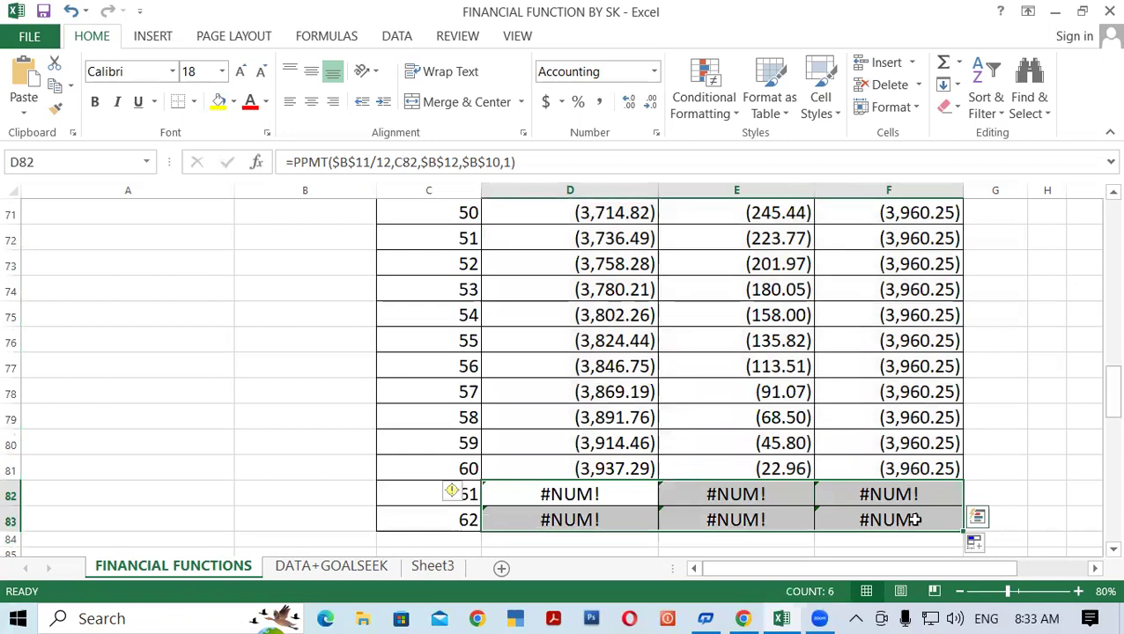
key("Delete")
left_click(612, 484)
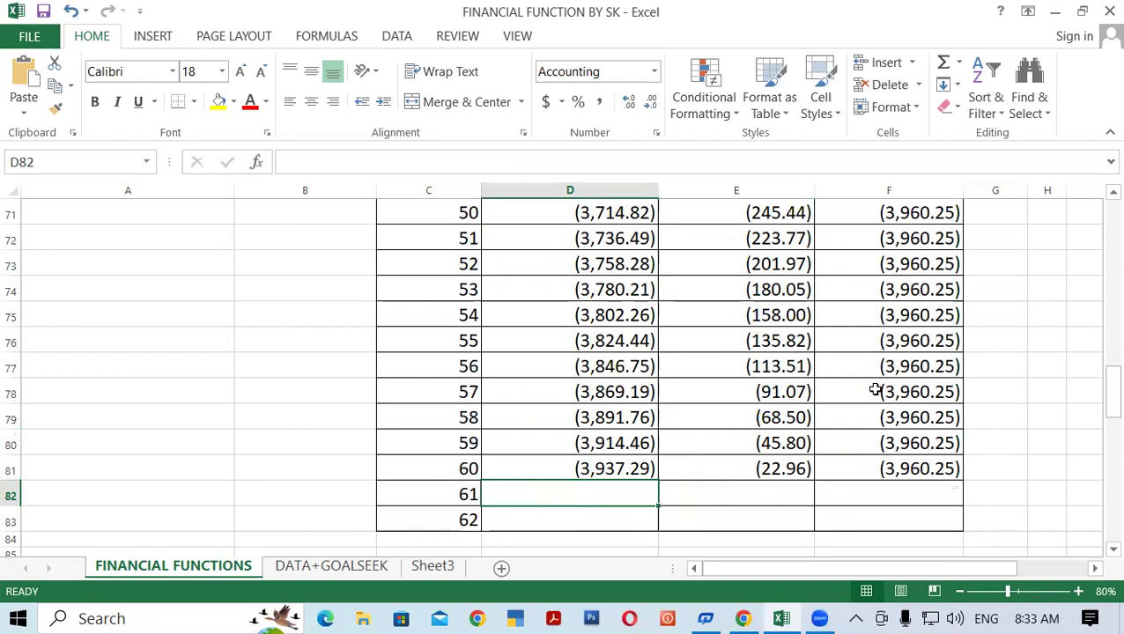
key("alt+equal")
key("Return")
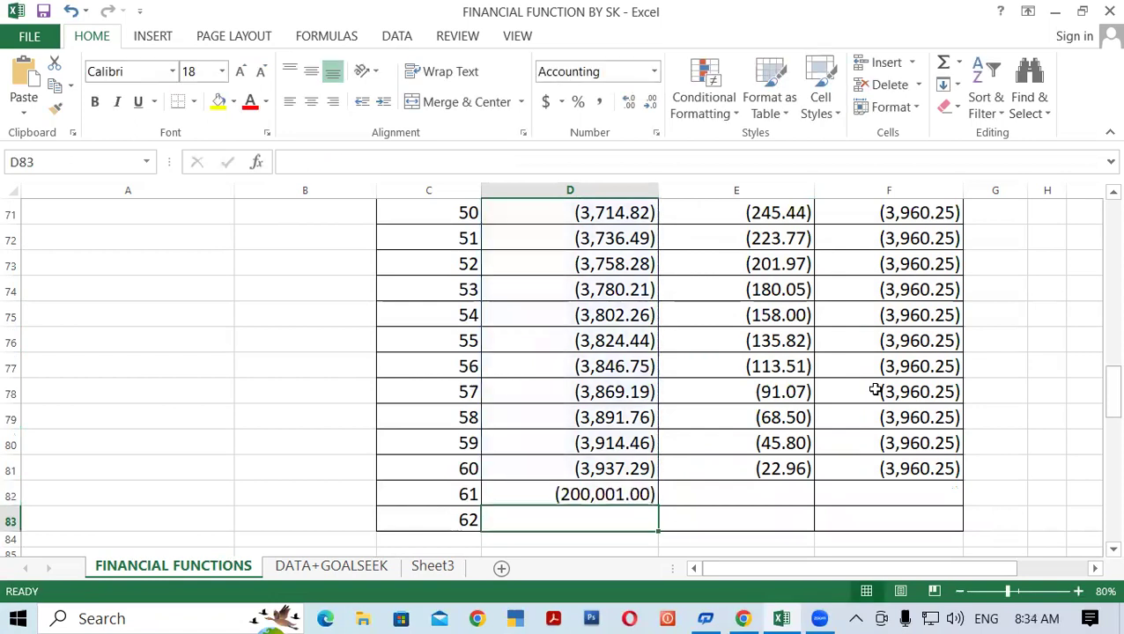
left_click(604, 491)
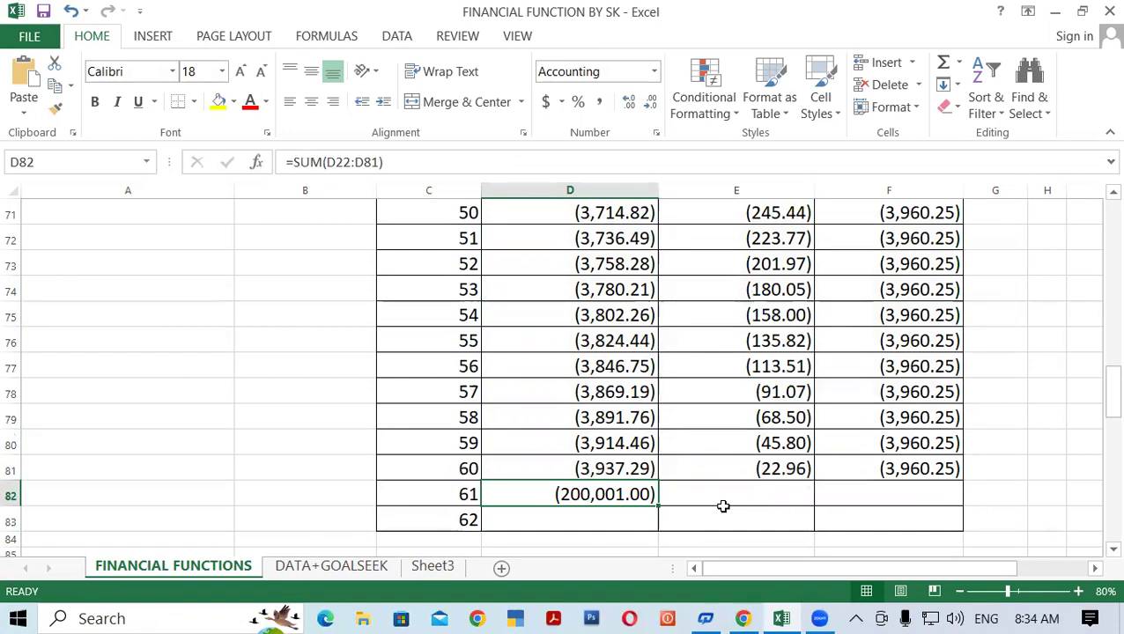
Step: AutoSum the interest to (37,614.22) in E82 and check the principal, interest and total sums
left_click(754, 485)
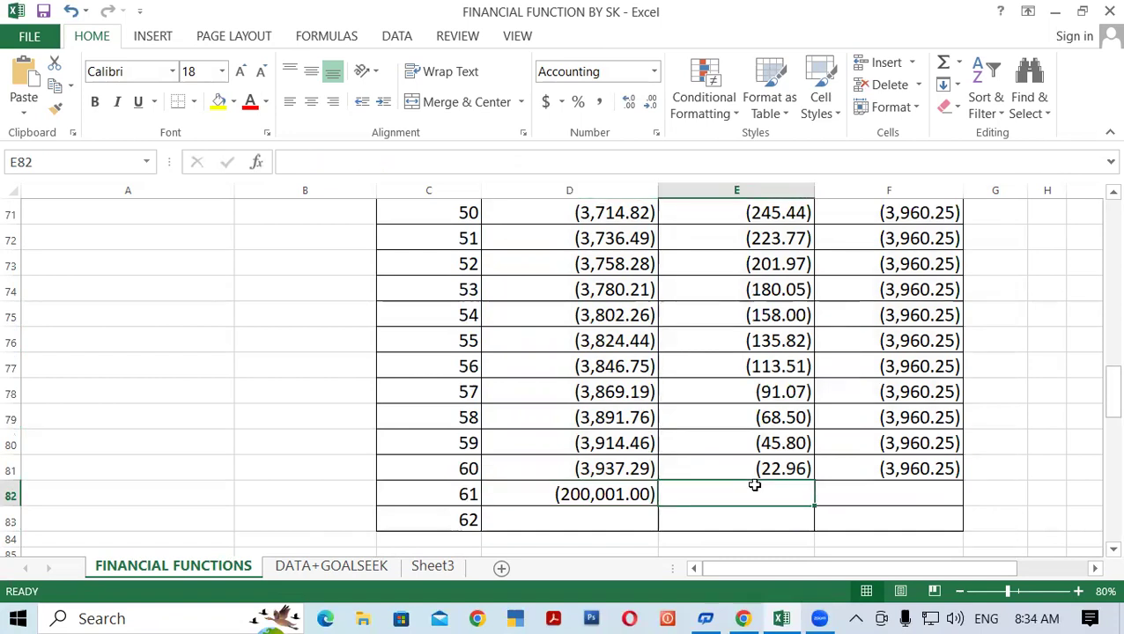
key("alt+equal")
key("Return")
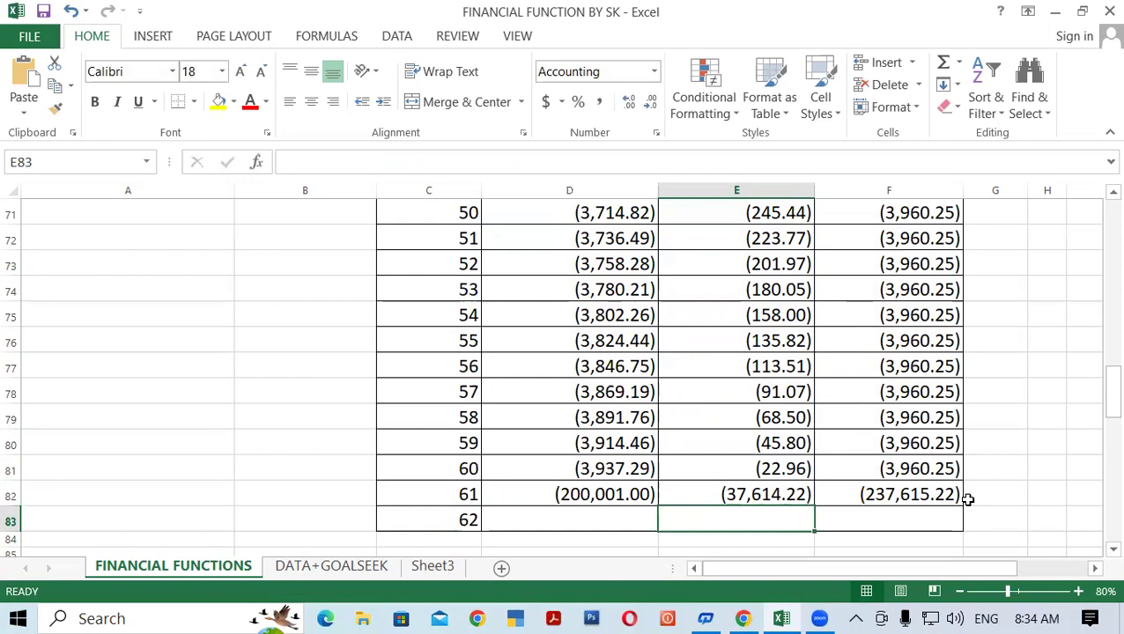
scroll(793, 467, "down", 2)
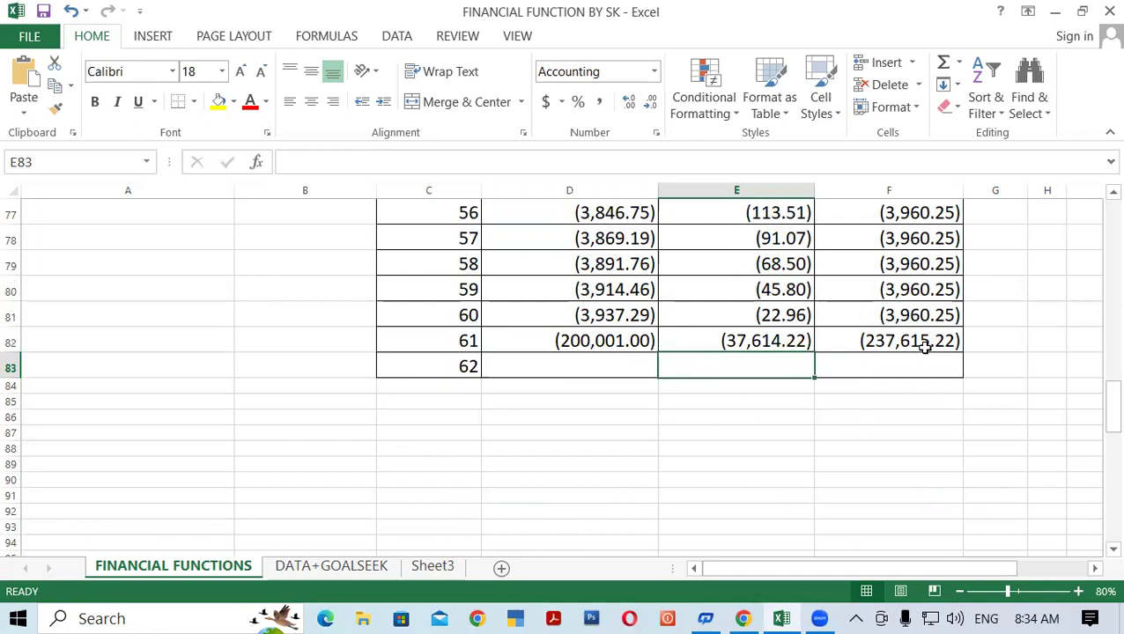
left_click(604, 340)
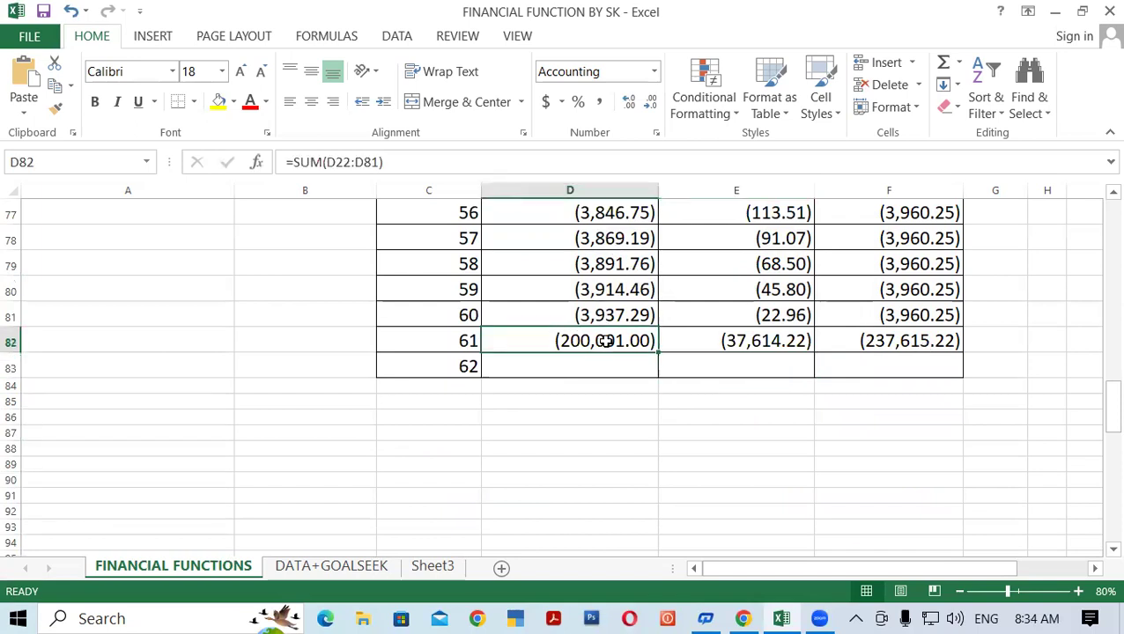
left_click(756, 343)
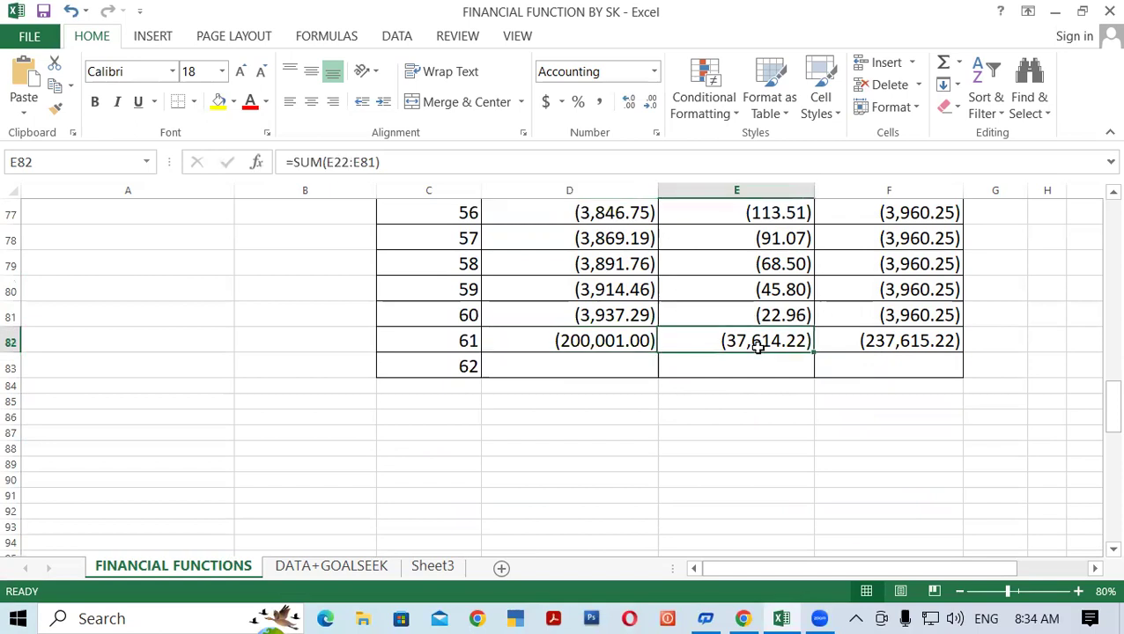
left_click(870, 335)
scroll(647, 373, "up", 4)
scroll(655, 383, "up", 3)
scroll(655, 383, "up", 7)
scroll(657, 378, "up", 9)
scroll(657, 382, "up", 3)
scroll(657, 384, "down", 4)
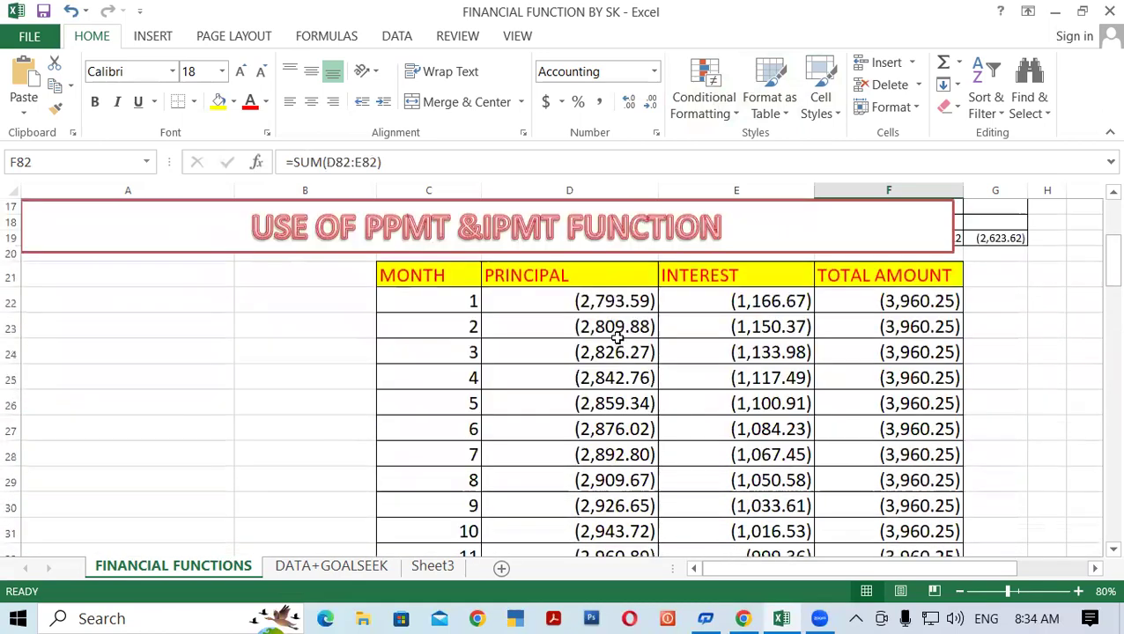
left_click_drag(590, 304, 608, 508)
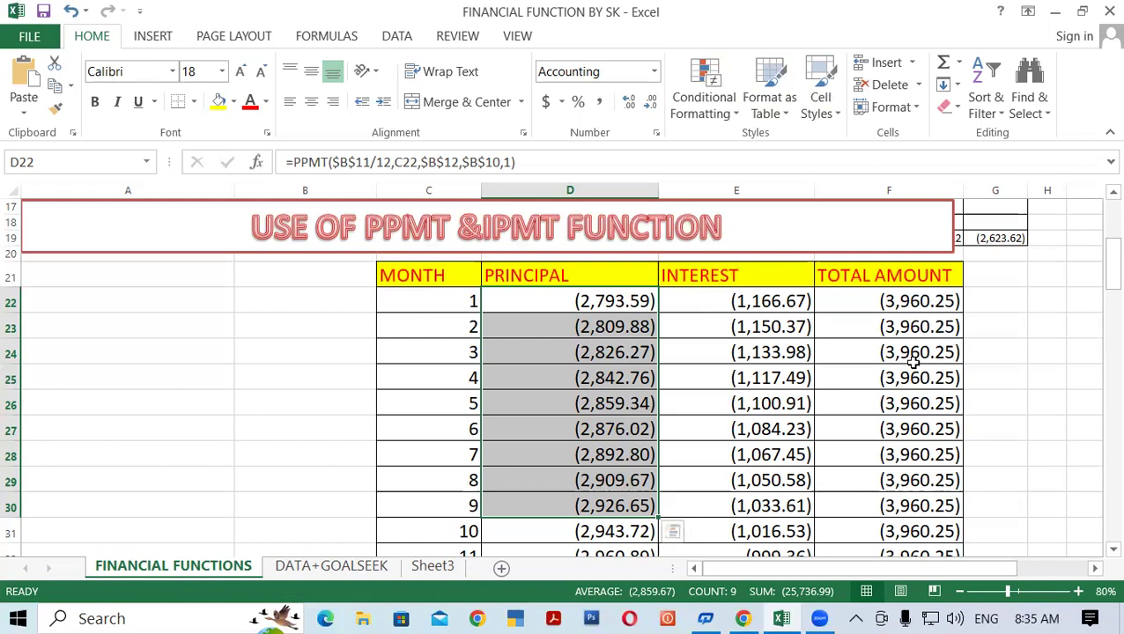
Step: Delete the table body C22:F83 so only the column headers remain
left_click(1017, 389)
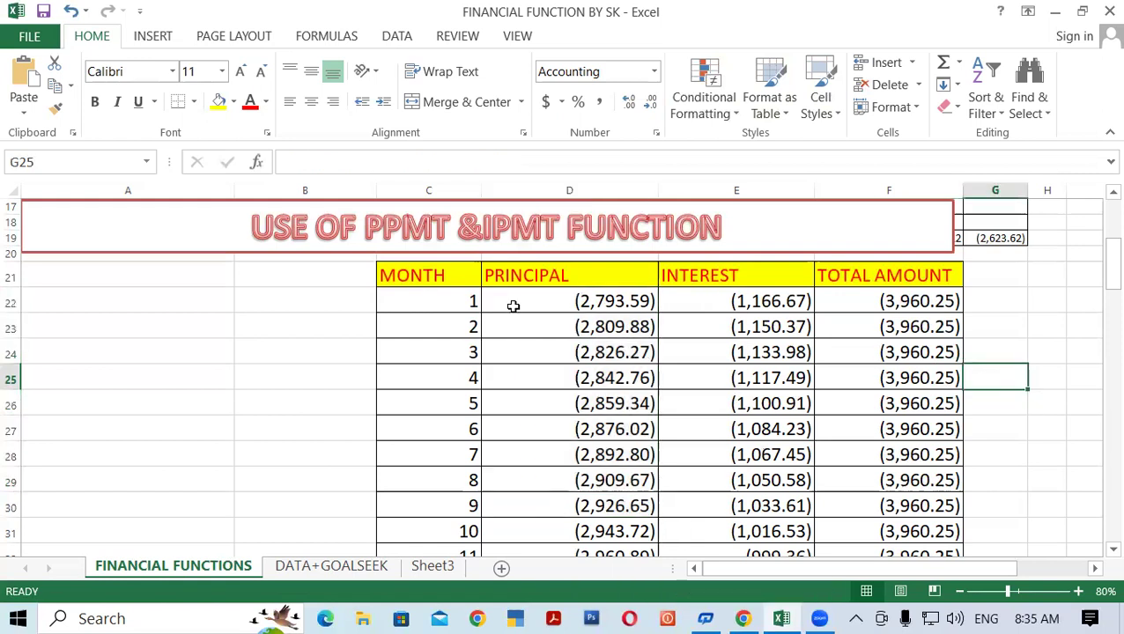
left_click_drag(459, 302, 941, 519)
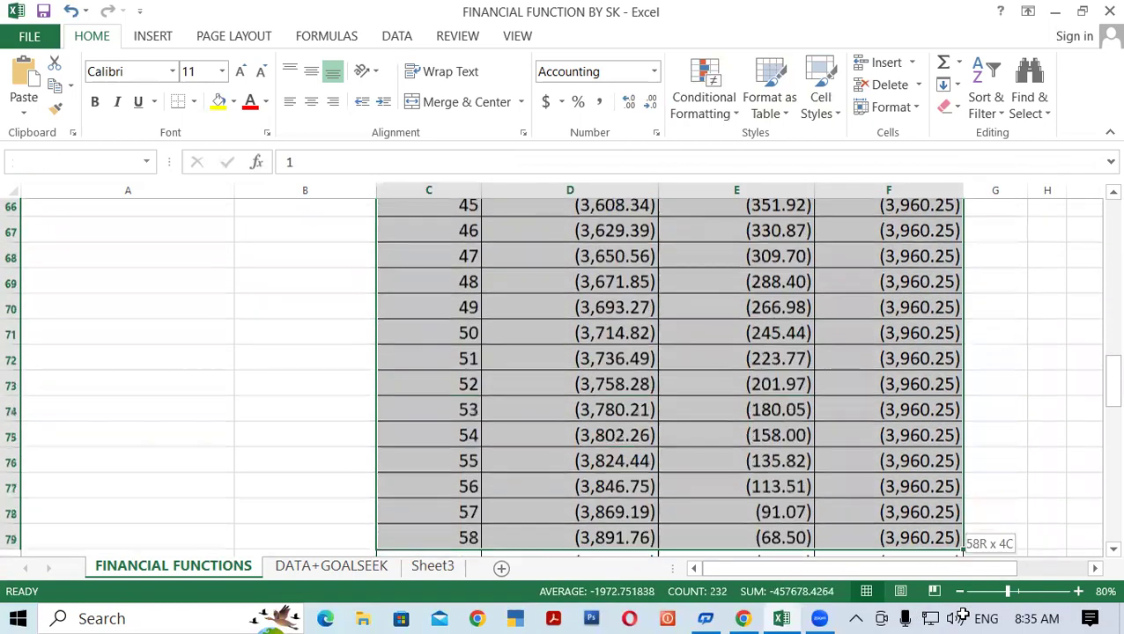
mouse_move(941, 520)
left_mouse_down()
mouse_move(953, 530)
mouse_move(935, 493)
left_mouse_up()
scroll(935, 494, "up", 18)
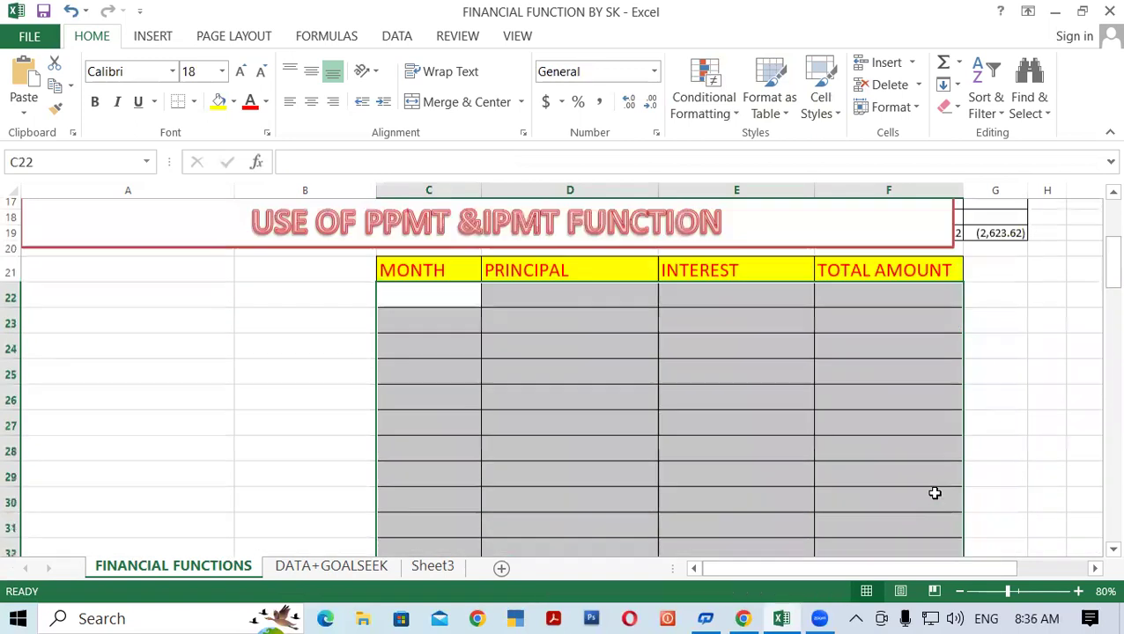
scroll(925, 498, "up", 2)
left_click(599, 434)
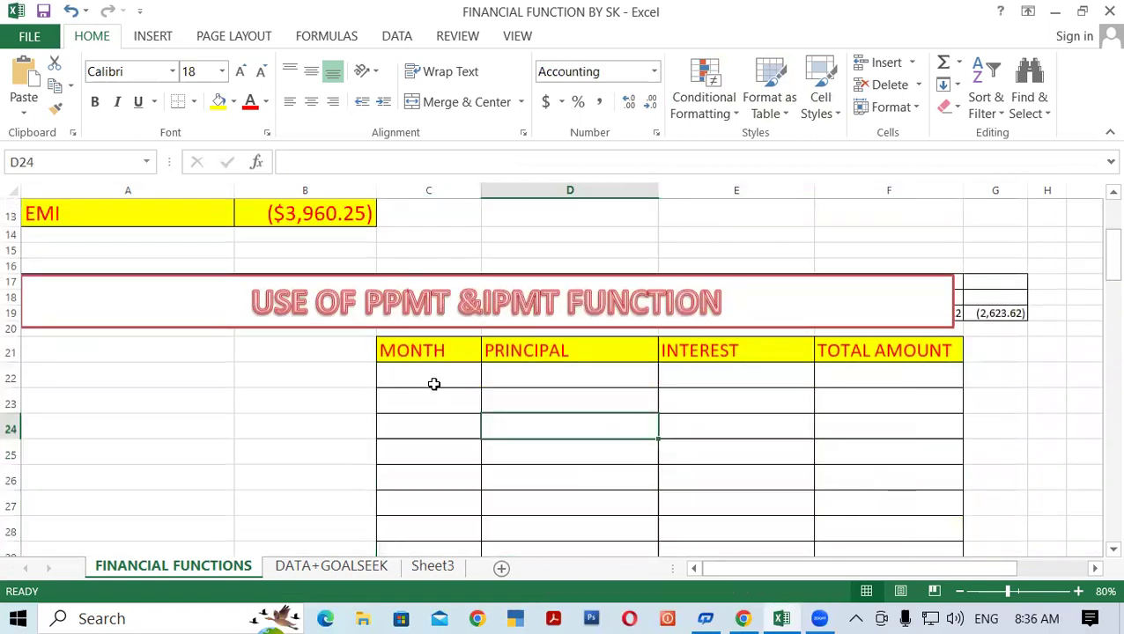
left_click(432, 382)
Step: Enter months 1 and 2 in C22:C23 and fill the series down to 60 in row 81
type("1")
key("Return")
type("2")
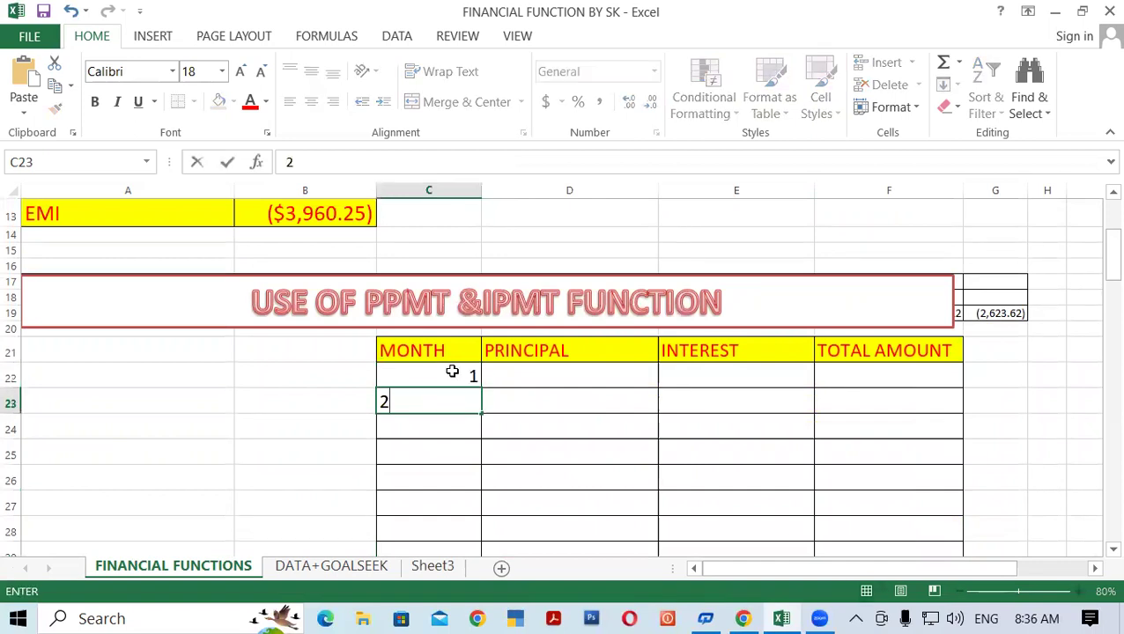
key("Return")
mouse_move(452, 371)
left_mouse_down()
mouse_move(511, 599)
mouse_move(532, 436)
left_mouse_up()
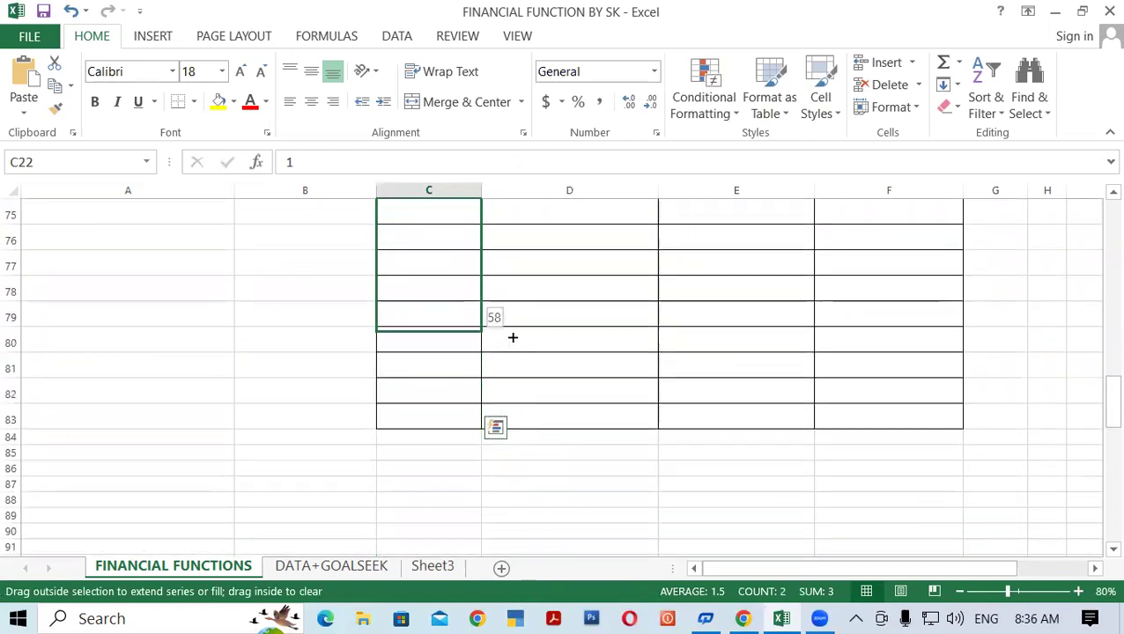
left_click_drag(532, 436, 520, 374)
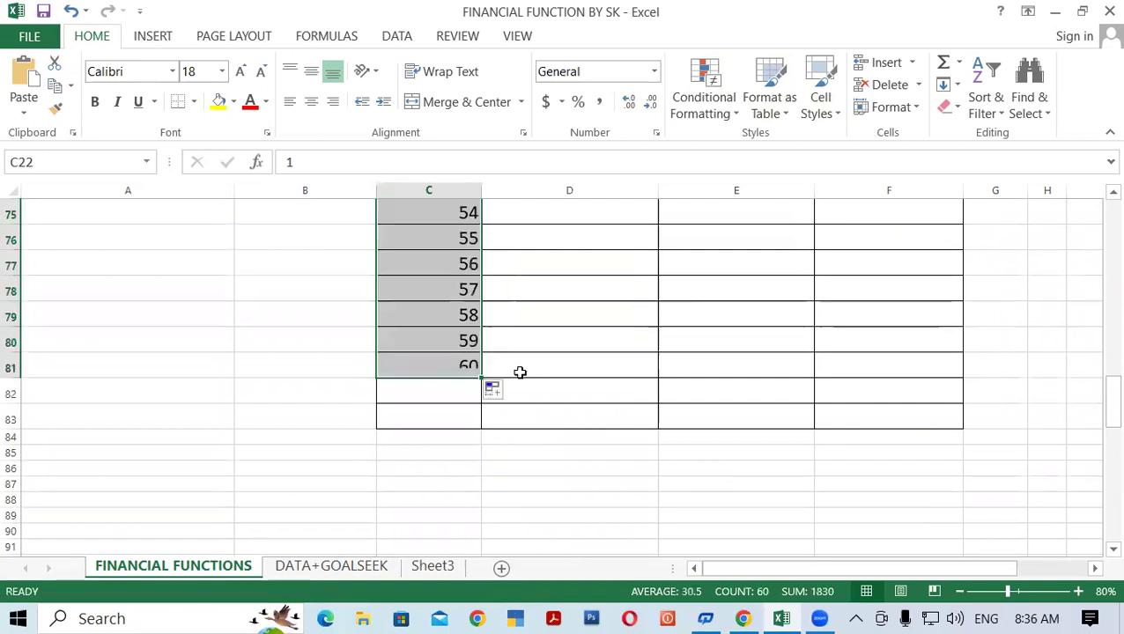
scroll(629, 438, "up", 2)
scroll(629, 438, "up", 5)
scroll(629, 437, "up", 5)
scroll(629, 438, "up", 8)
scroll(629, 437, "up", 2)
scroll(629, 438, "down", 2)
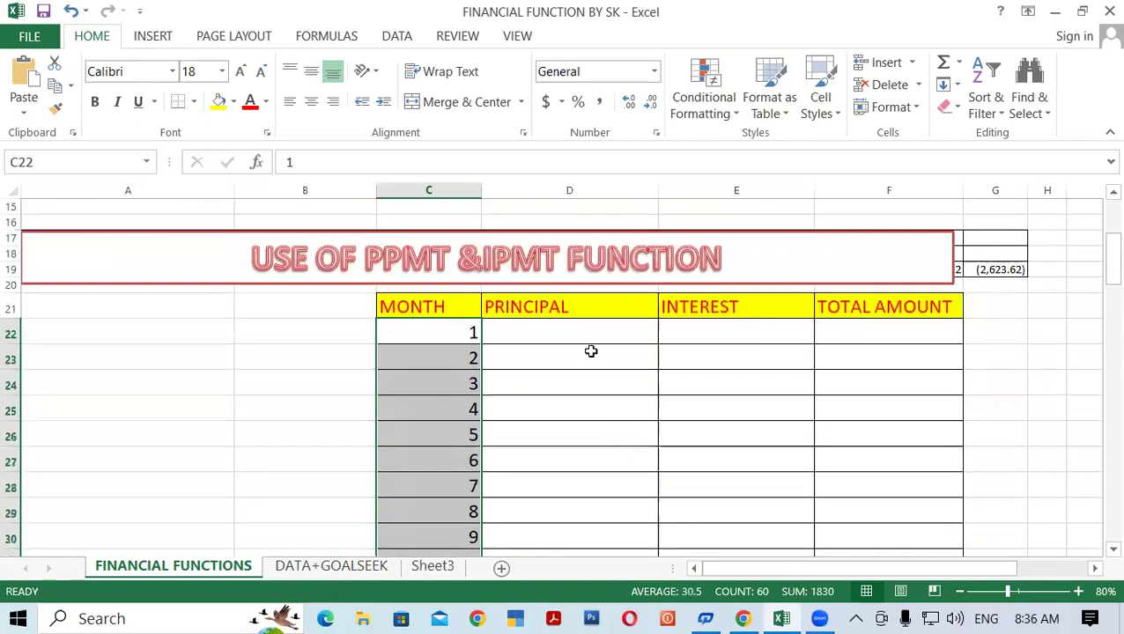
left_click(537, 339)
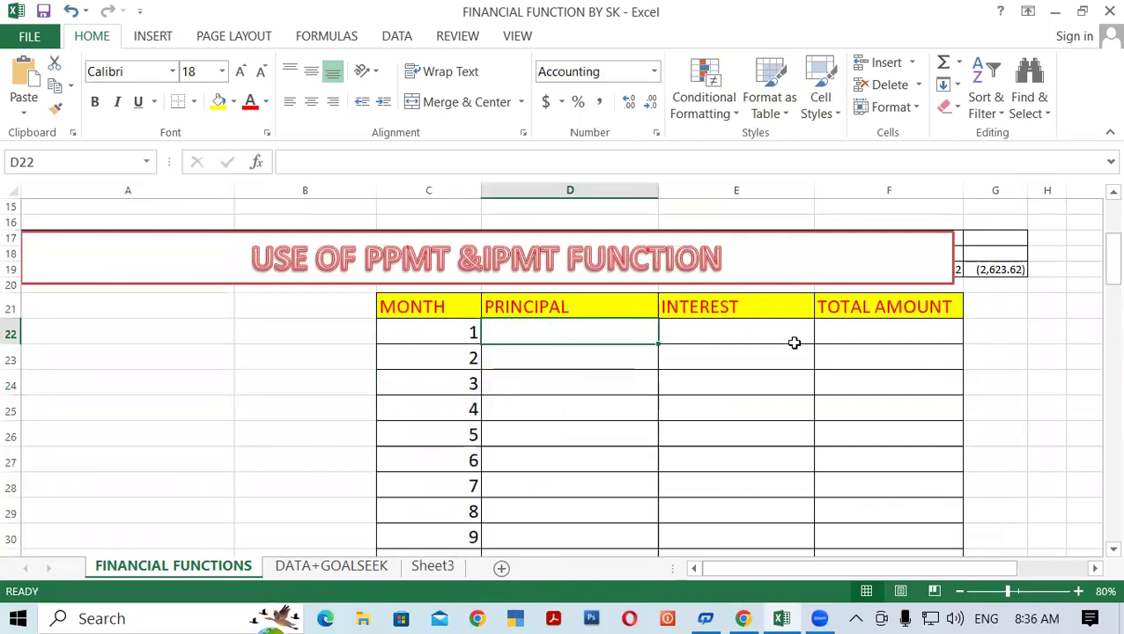
Step: Begin a =ppmt( formula in D22 and bring the loan input cells into view
type("=")
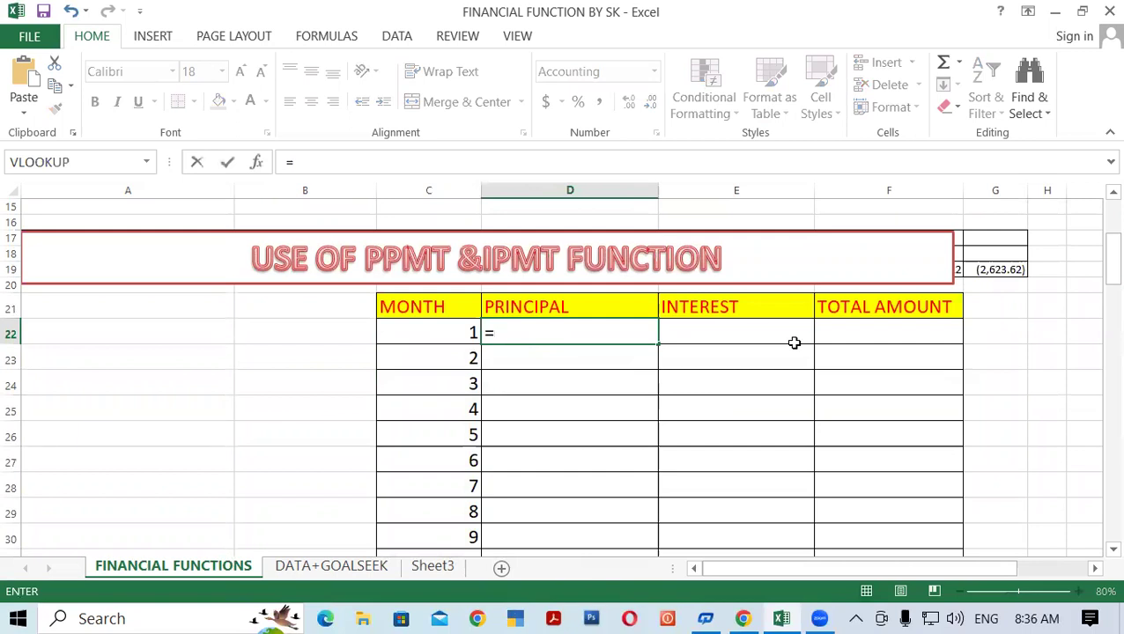
type("pp")
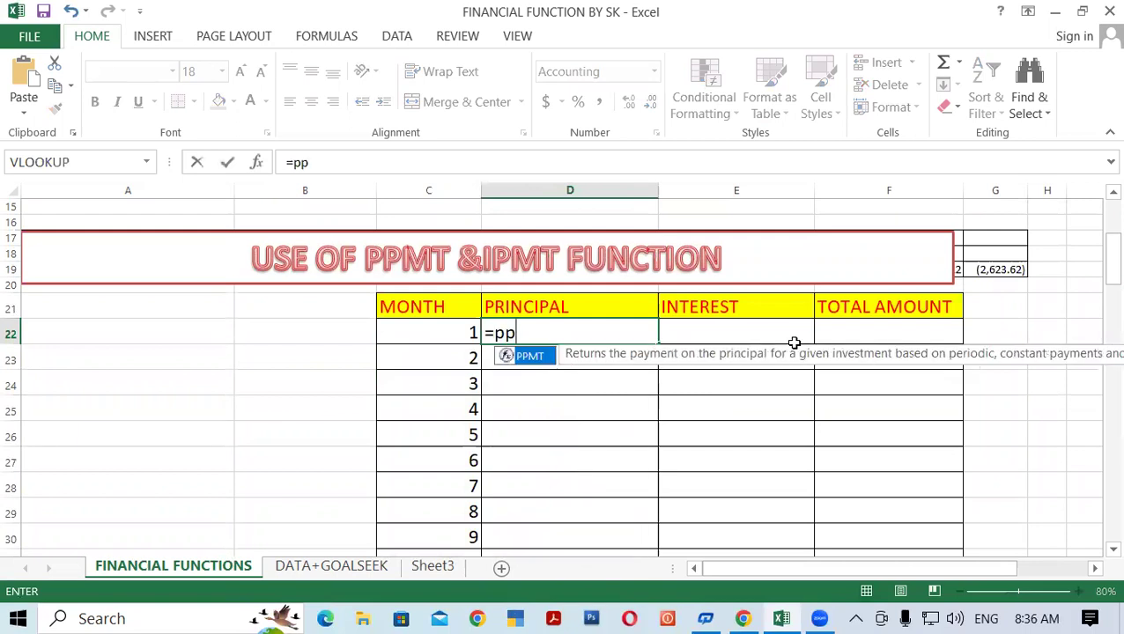
type("mt")
type("(")
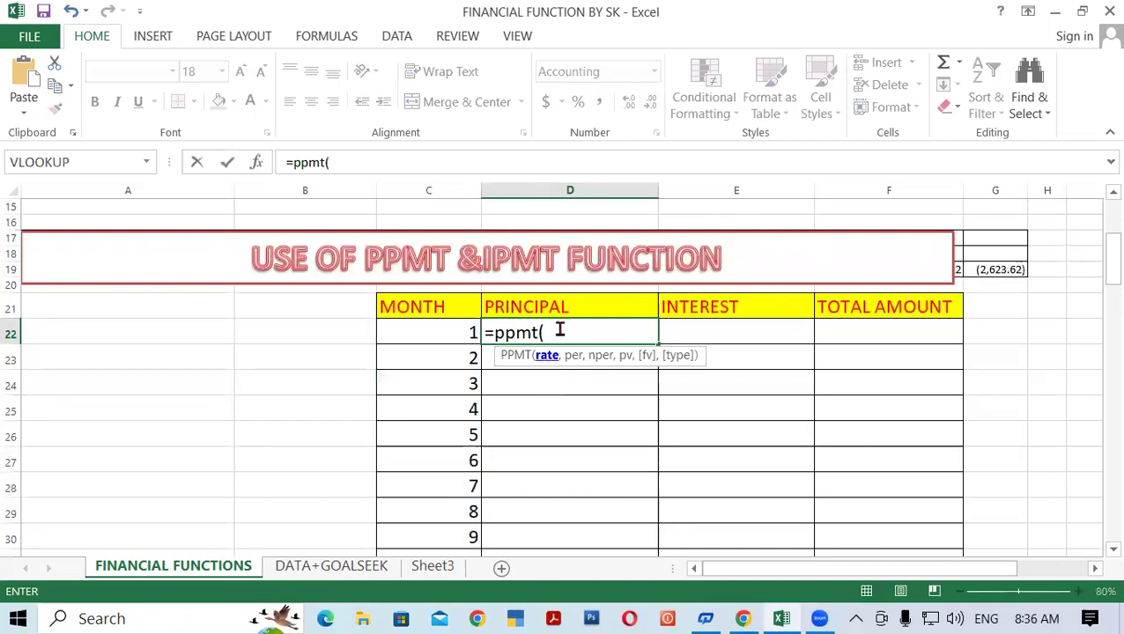
left_click_drag(1101, 280, 1099, 282)
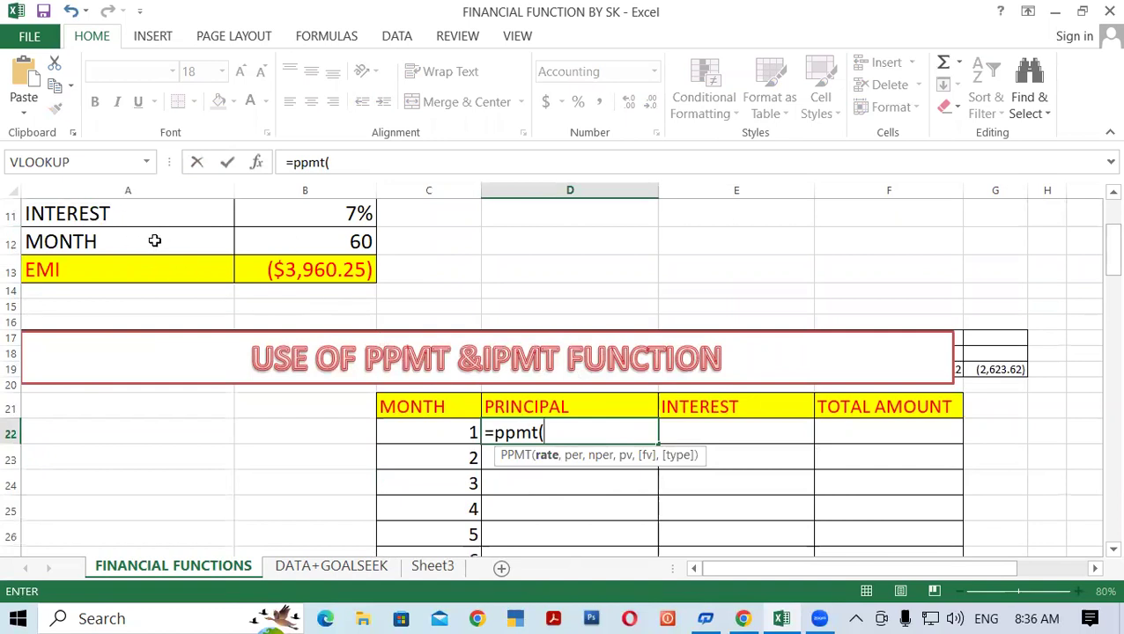
Step: Give the PPMT formula the rate argument $B$11/12, the absolute annual interest divided by 12
left_click(303, 214)
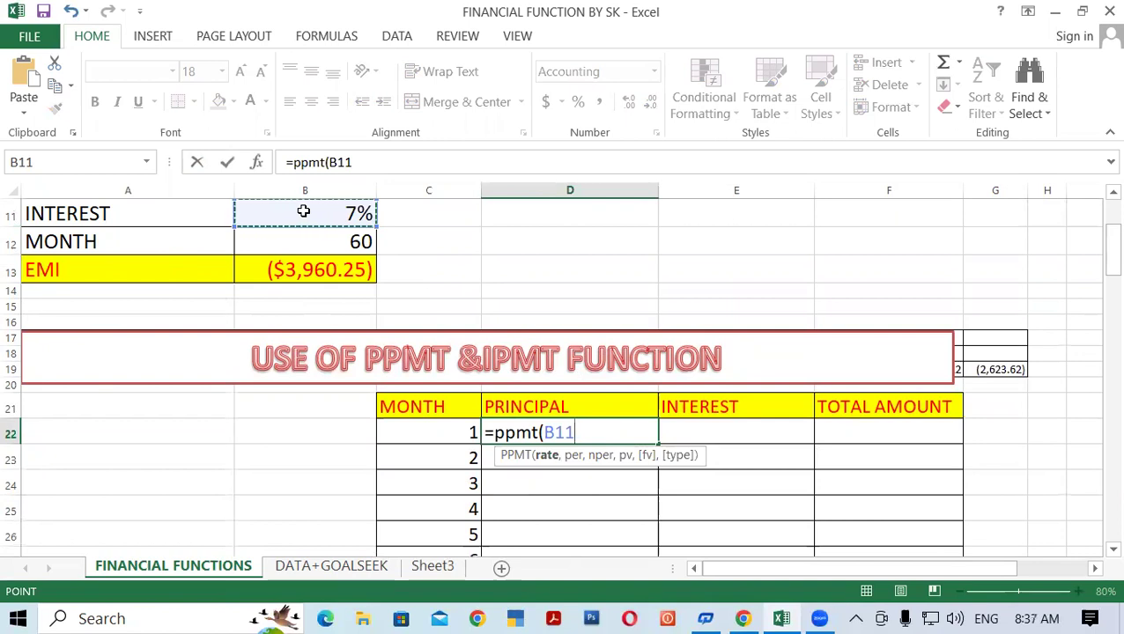
key("F4")
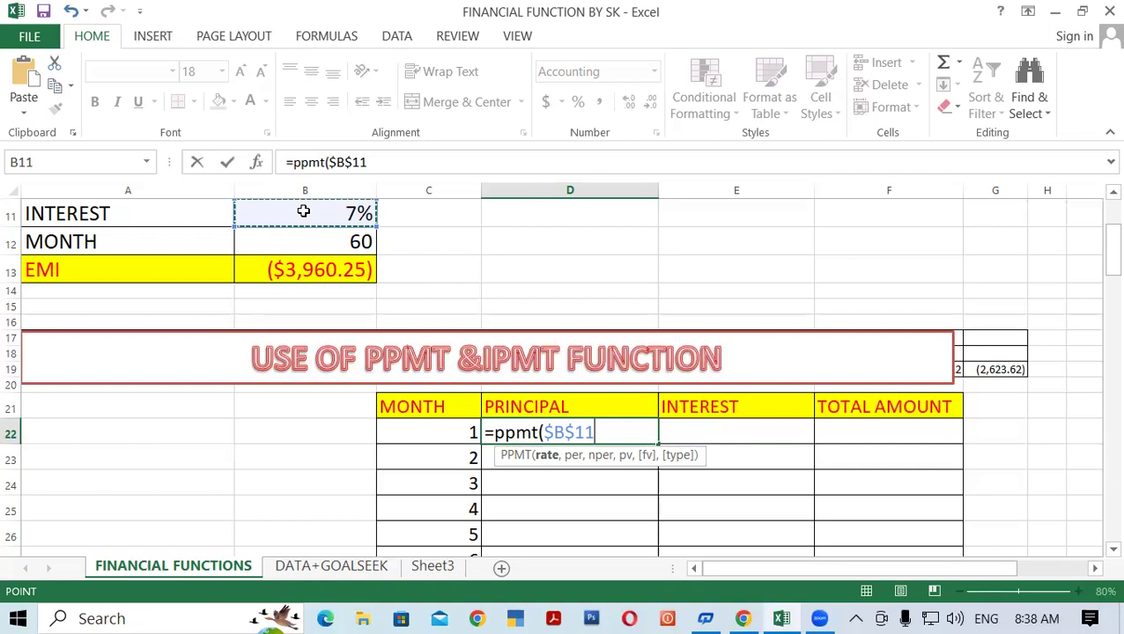
type("/12")
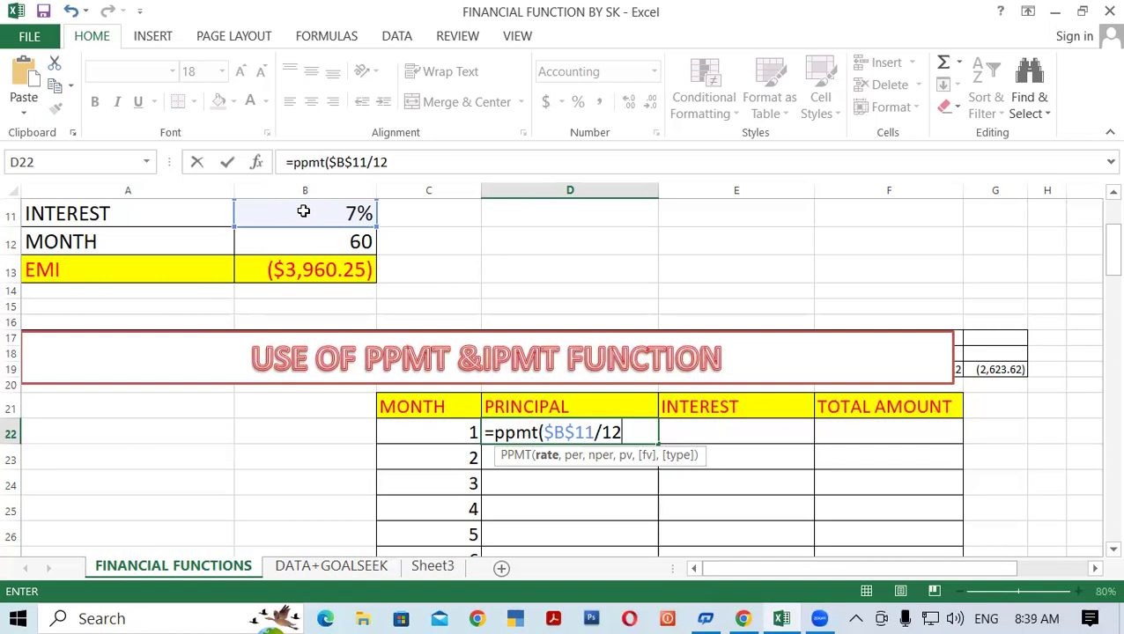
type(",")
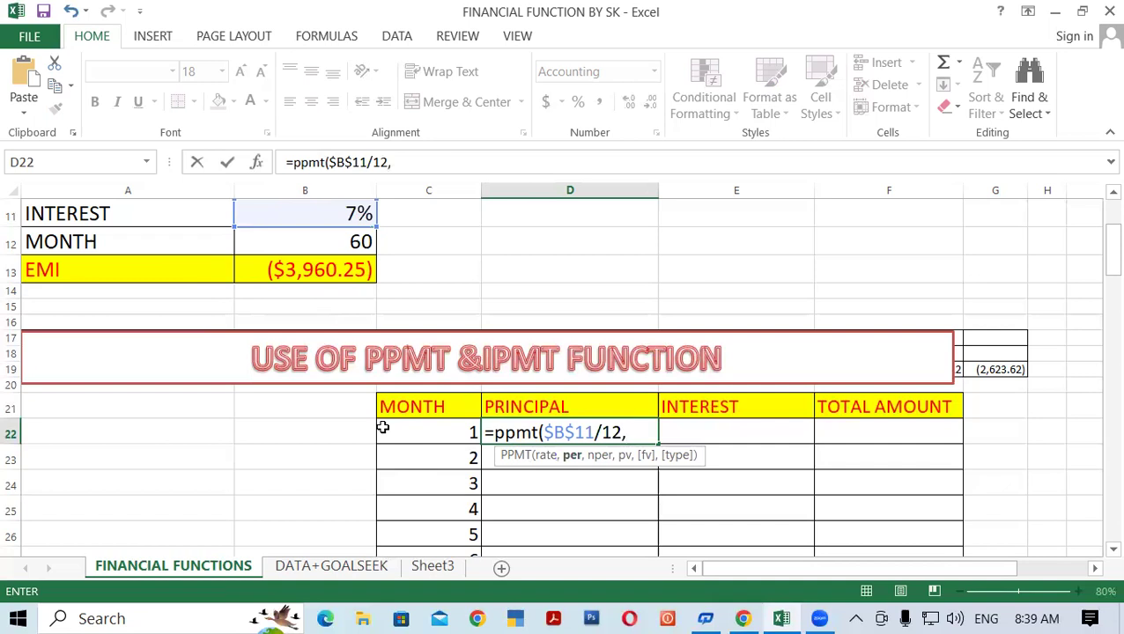
Step: Add period C22, absolute term $B$12 and the 200000 loan amount in B10 to the PPMT formula
left_click(437, 429)
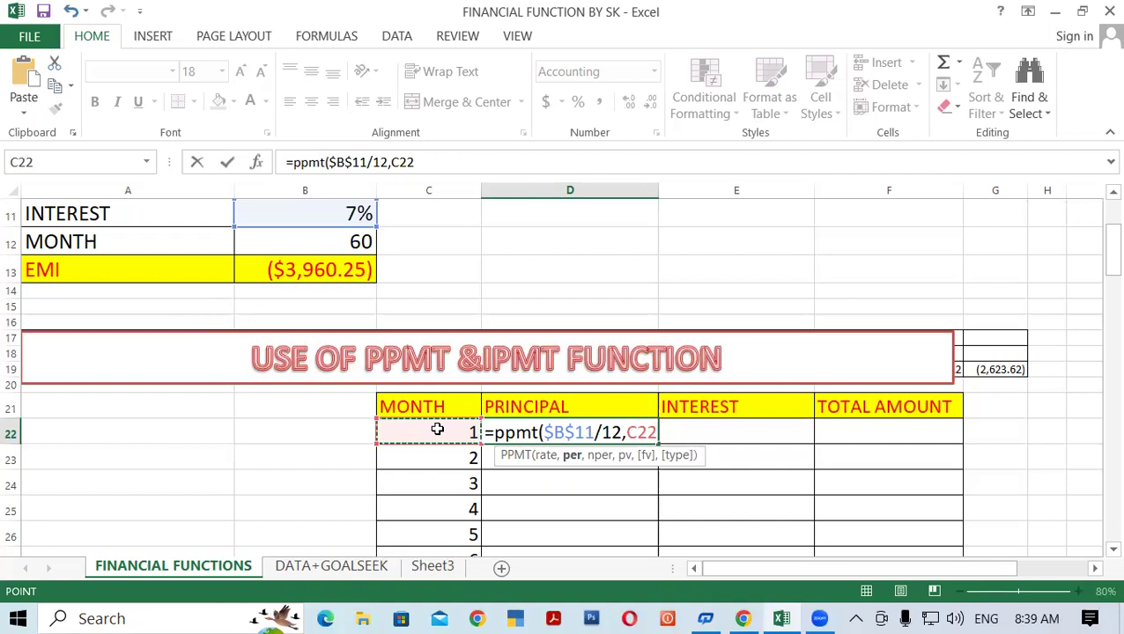
type(",")
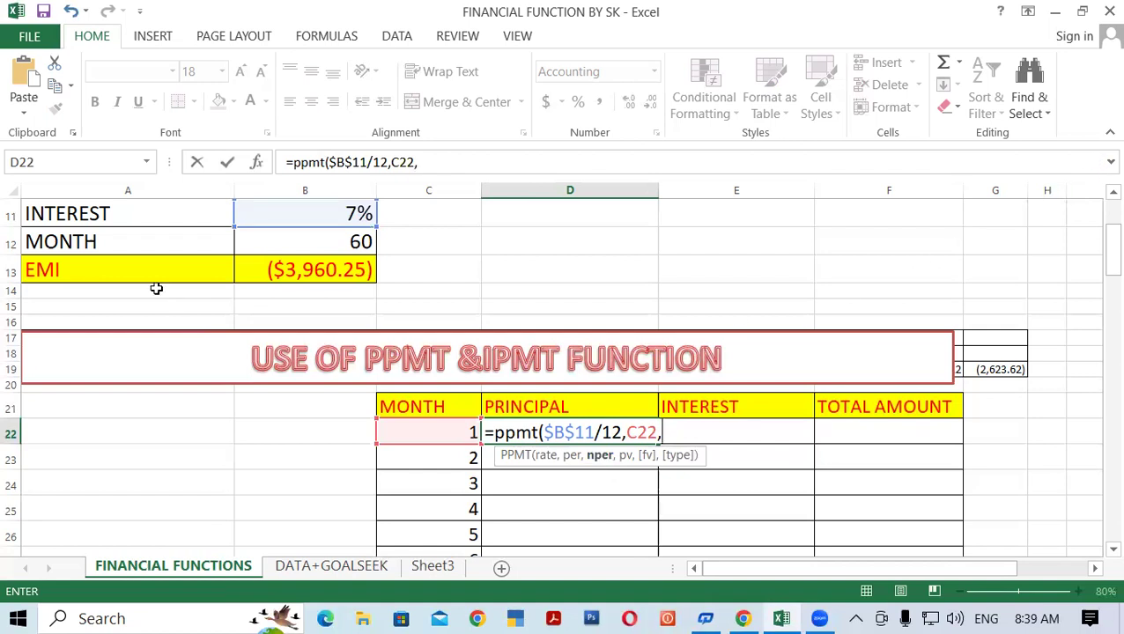
left_click(304, 245)
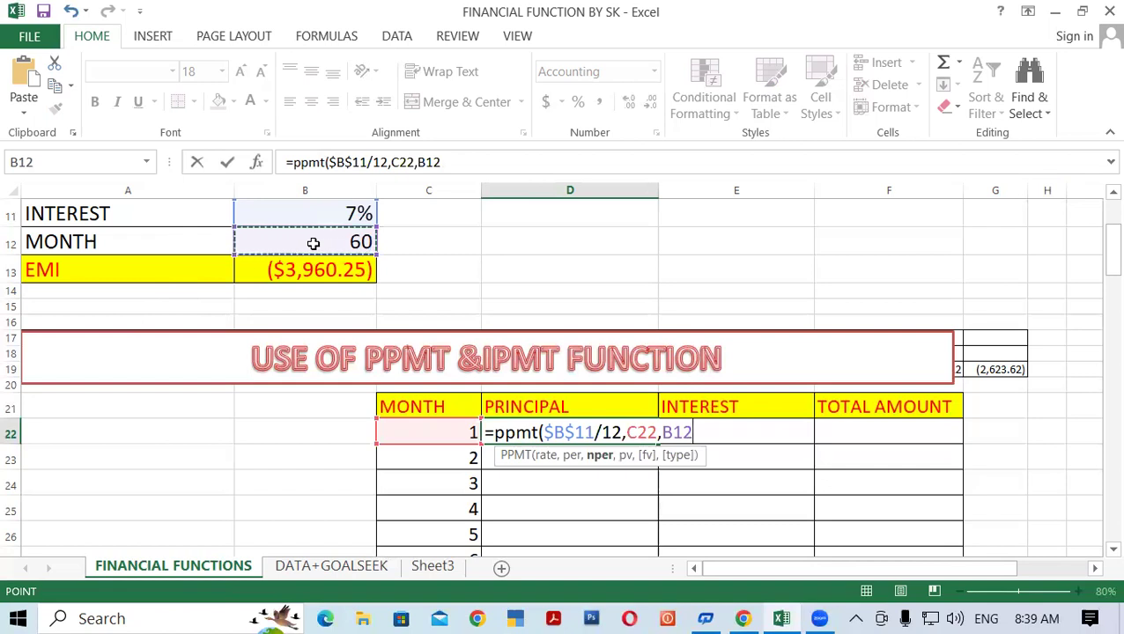
key("F4")
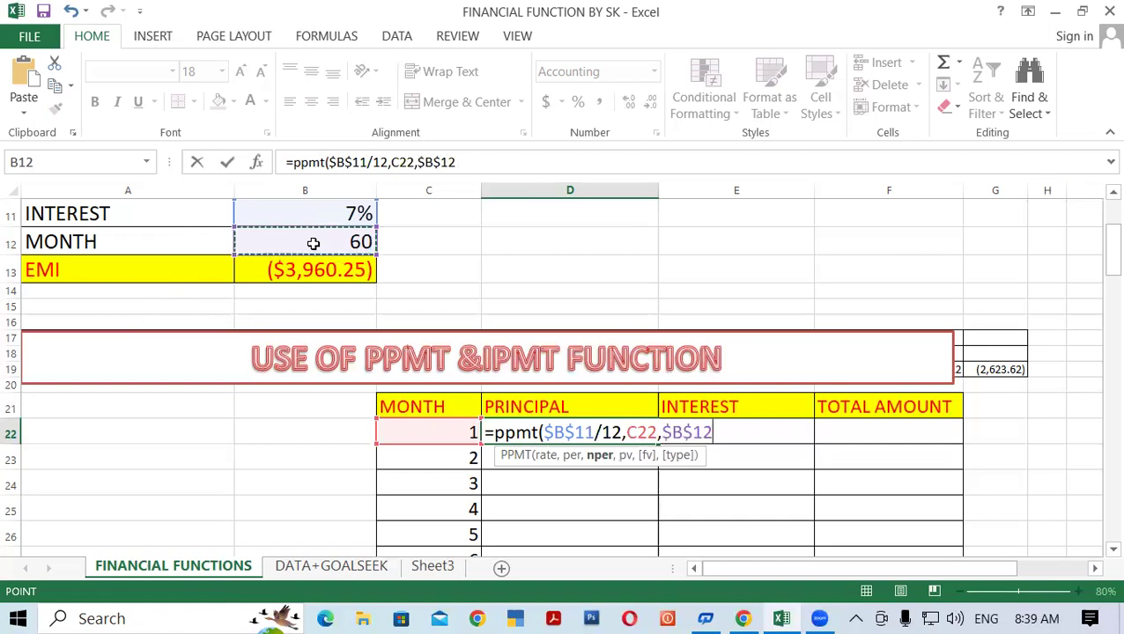
type(",")
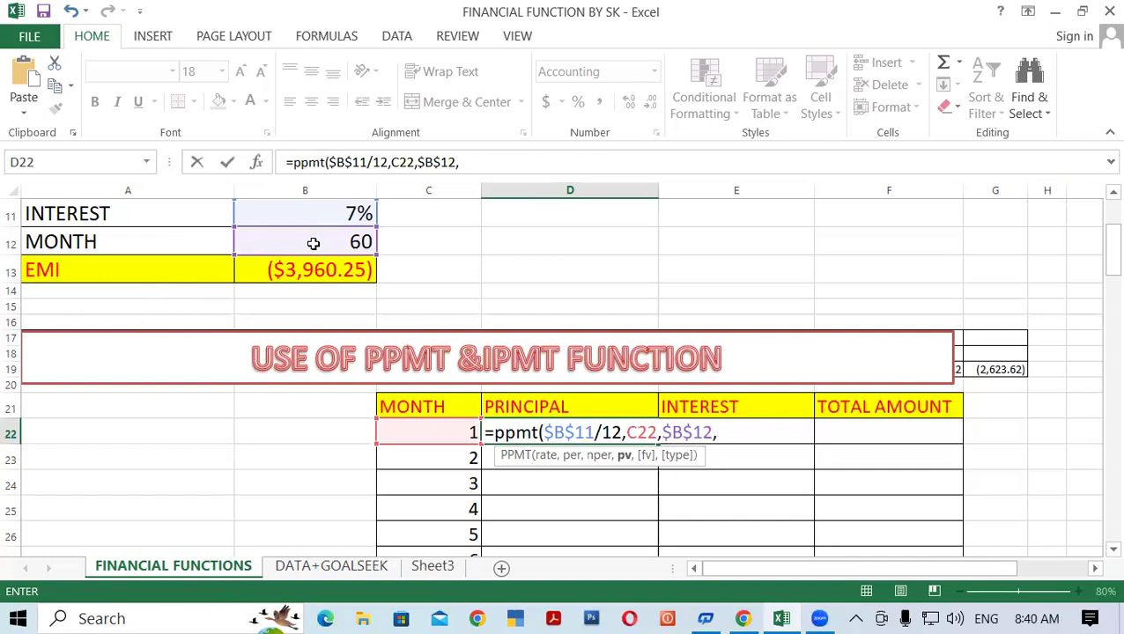
left_click(1112, 192)
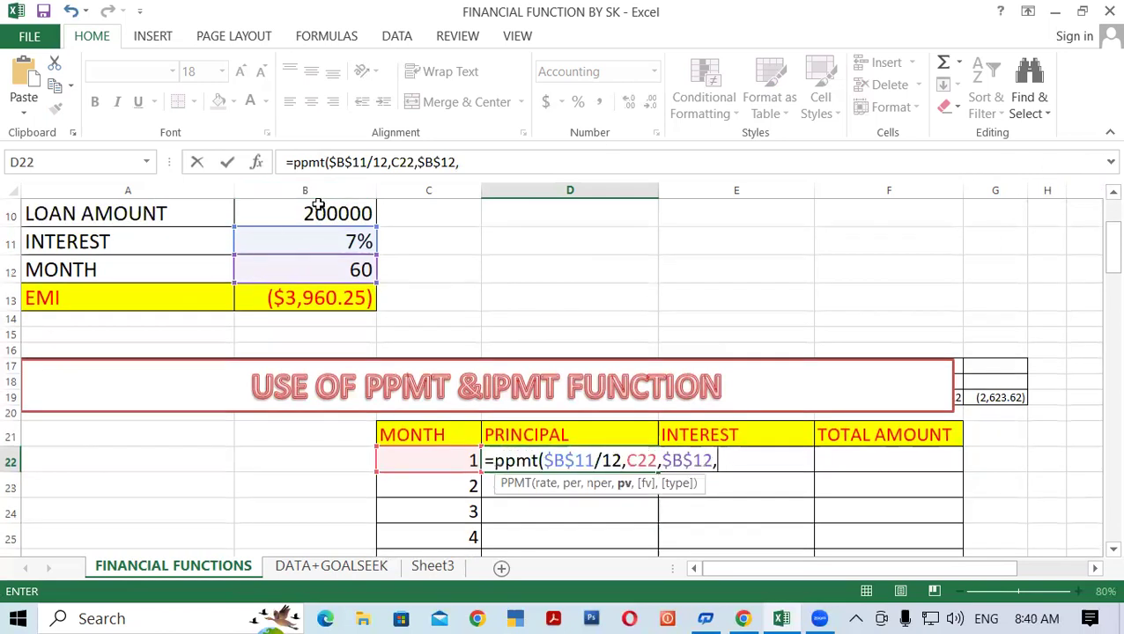
left_click(317, 212)
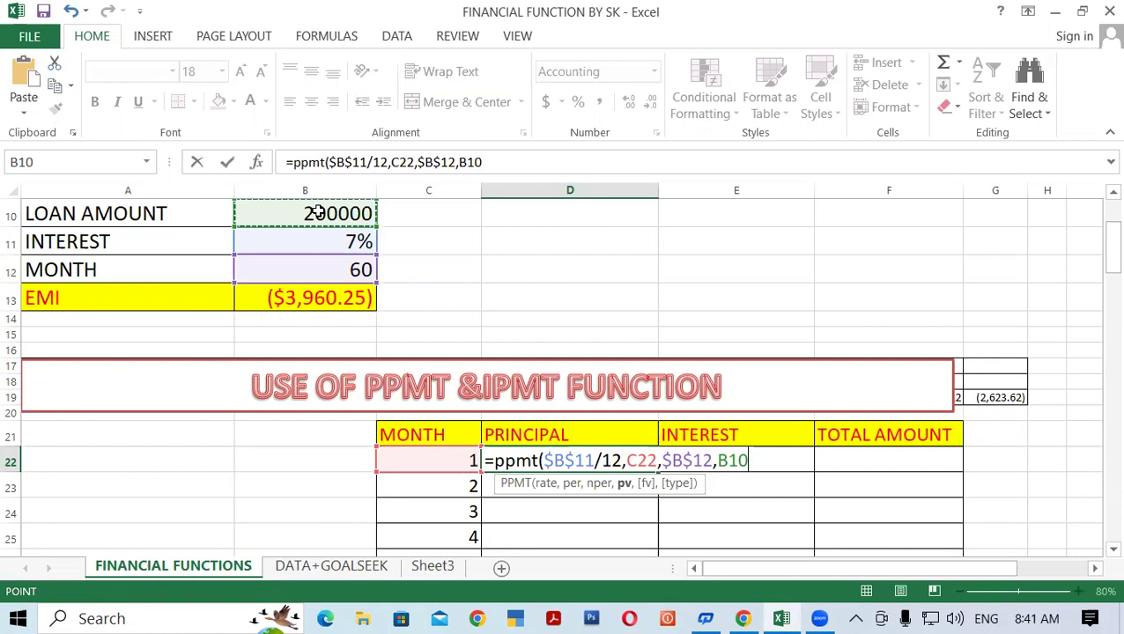
Step: Complete =PPMT($B$11/12,C22,$B$12,$B$10,1) in D22, giving month-1 principal of ($2,793.59)
type(",")
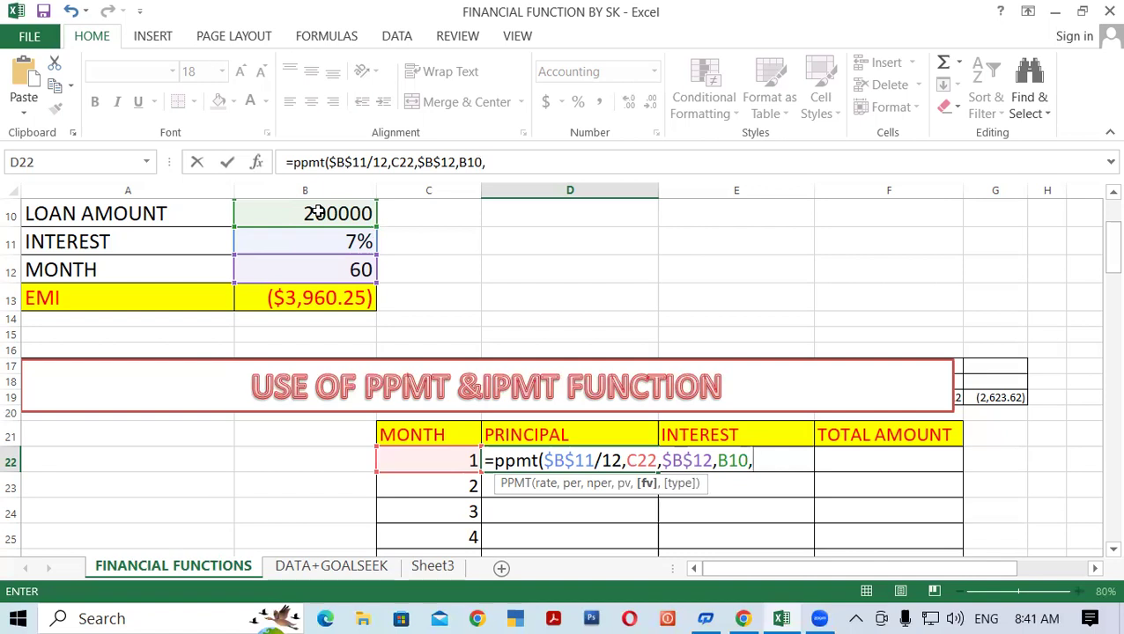
key("BackSpace")
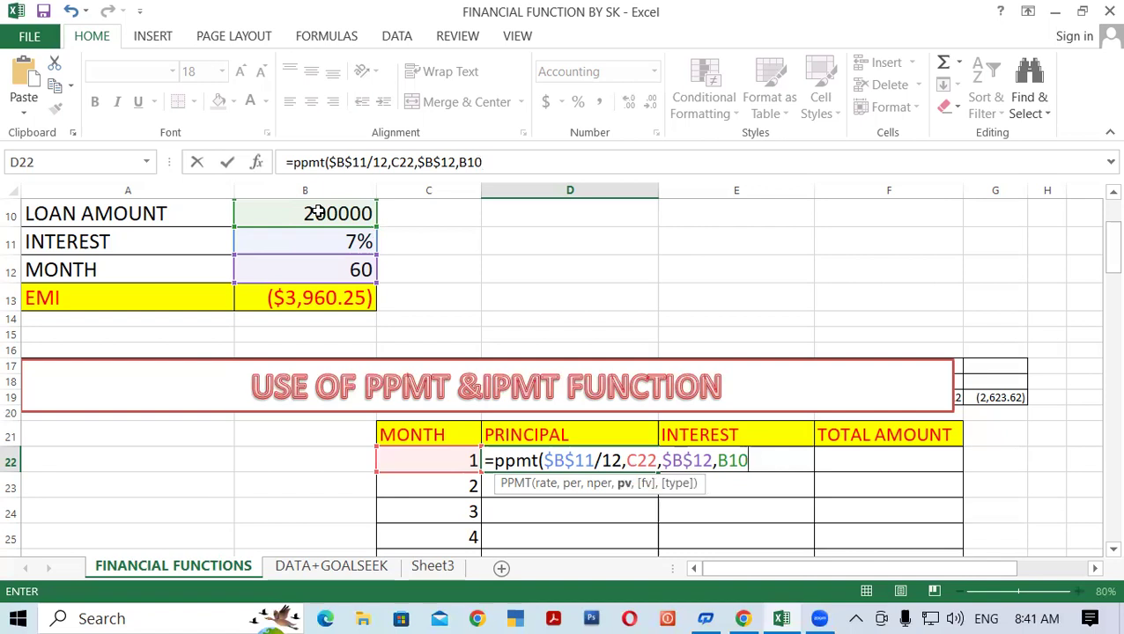
key("F4")
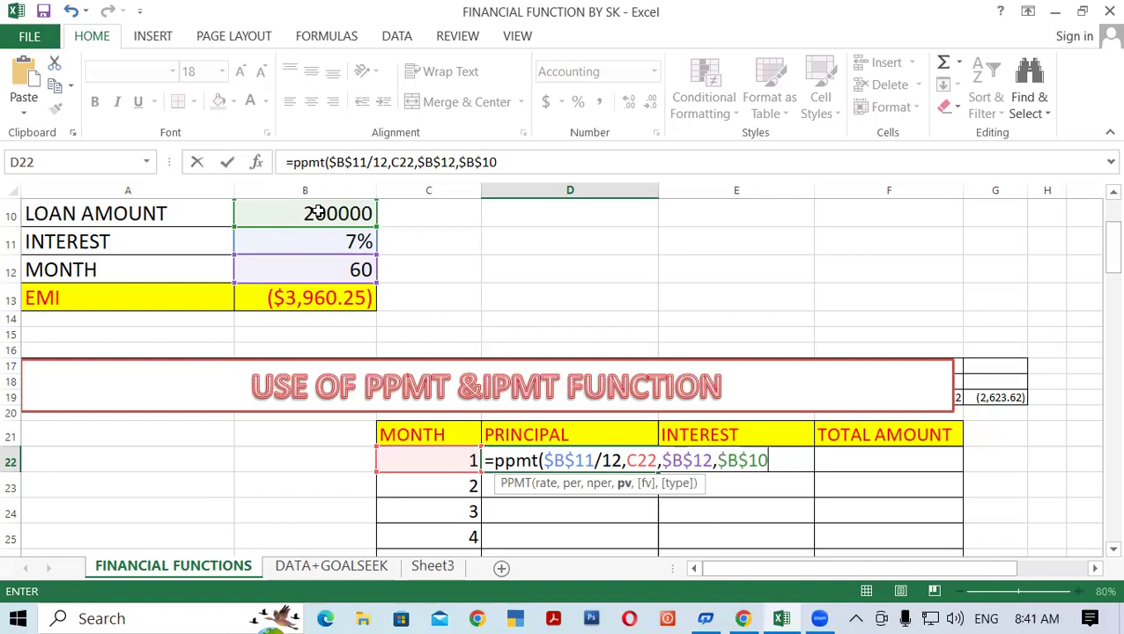
type(",")
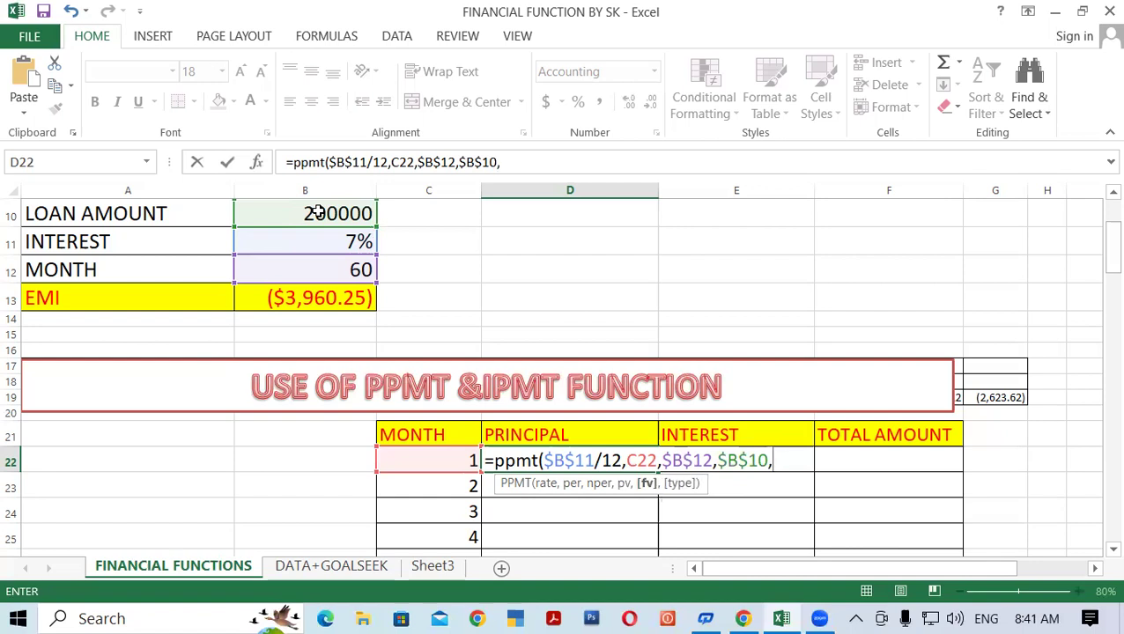
type("1")
type(")")
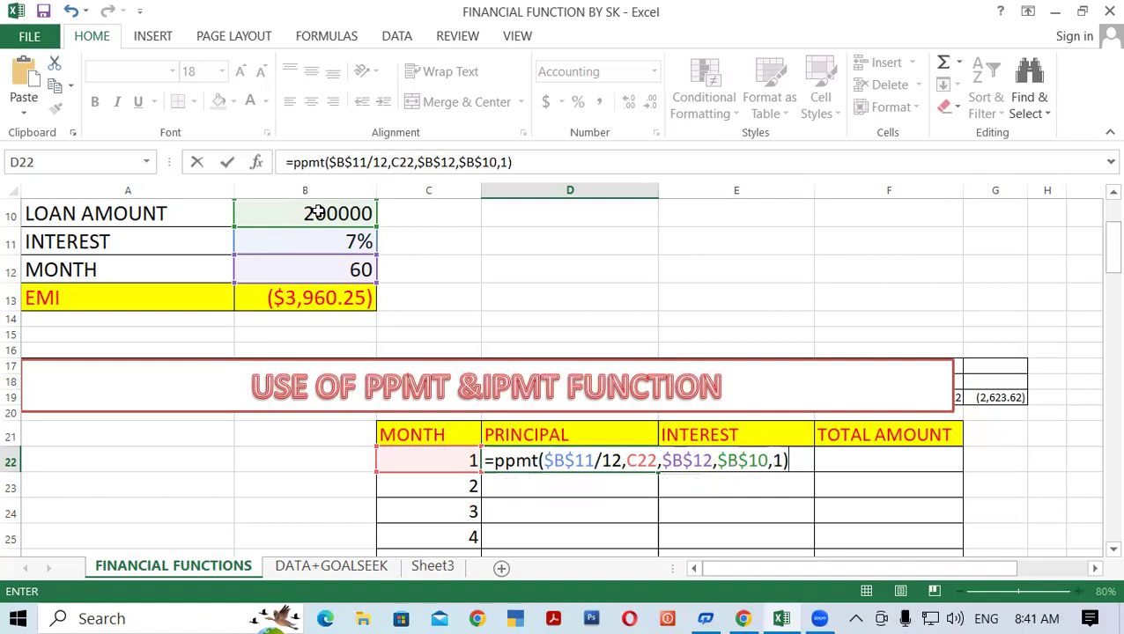
key("Return")
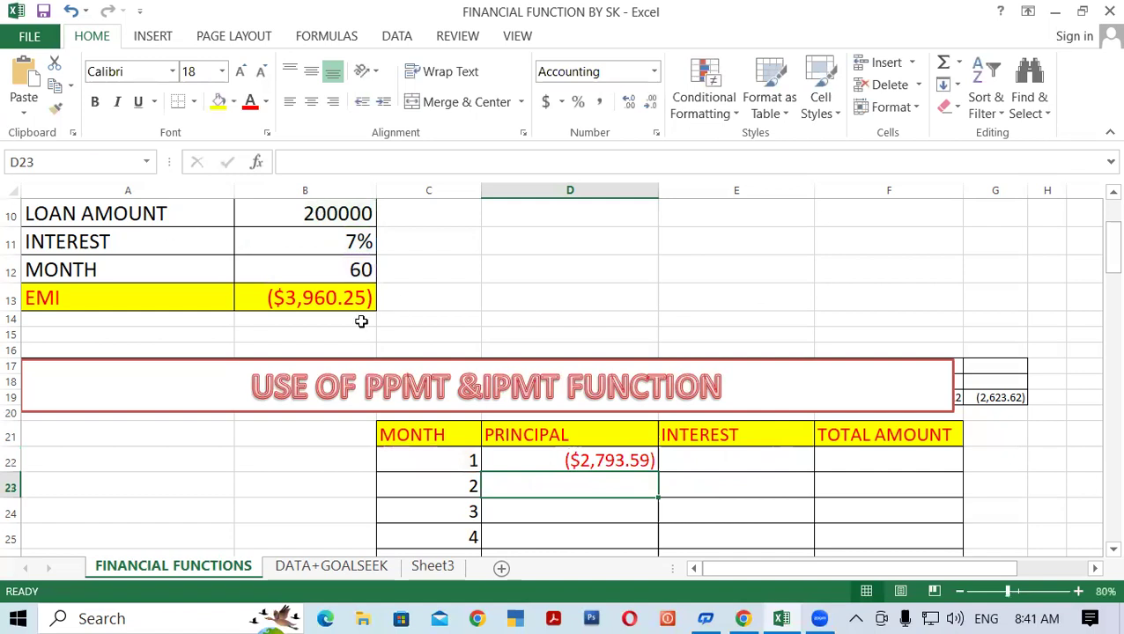
Step: Check the EMI formula in B13 and the finished PPMT formula in D22
left_click(297, 298)
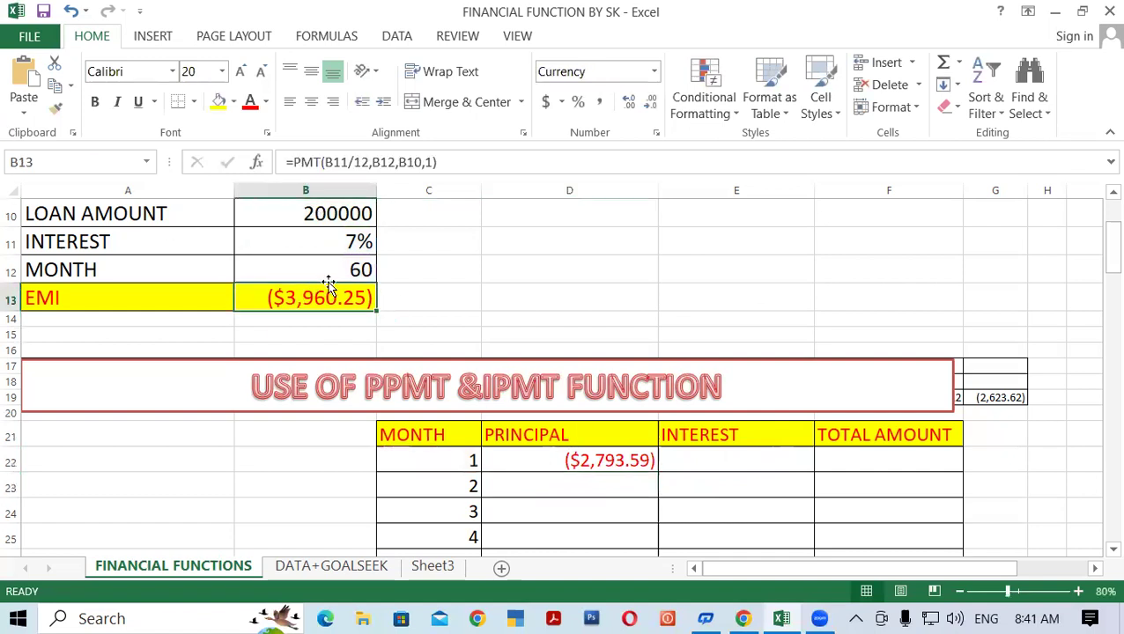
left_click(549, 457)
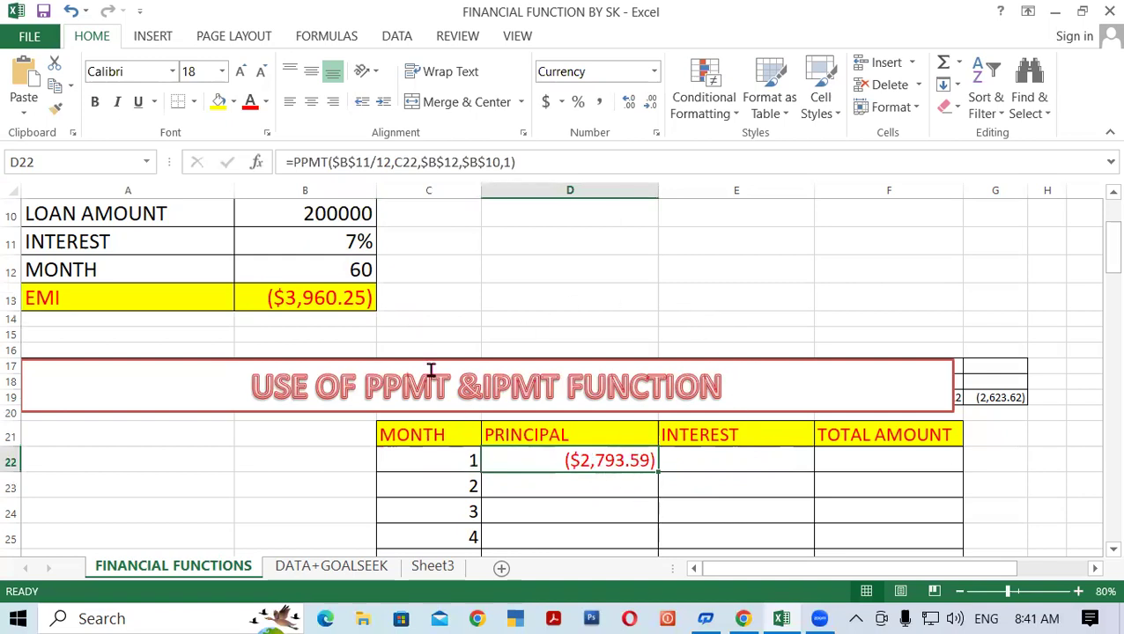
left_click(713, 437)
left_click(711, 464)
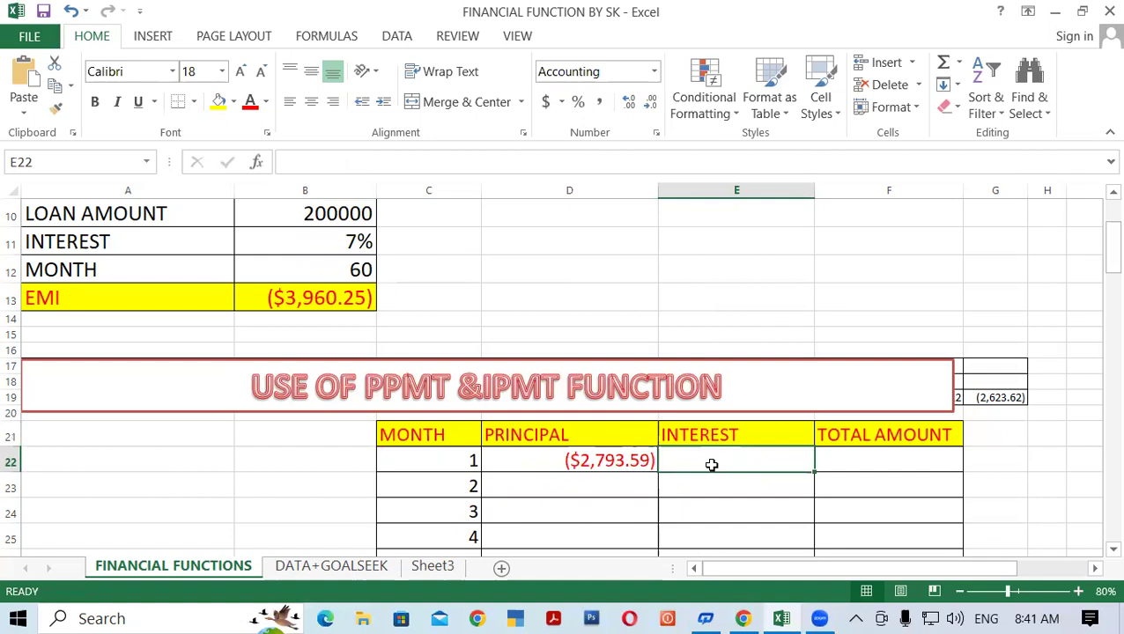
Step: Start an IPMT formula in E22 with rate $B$11/12, period C22 and term $B$12
type("=")
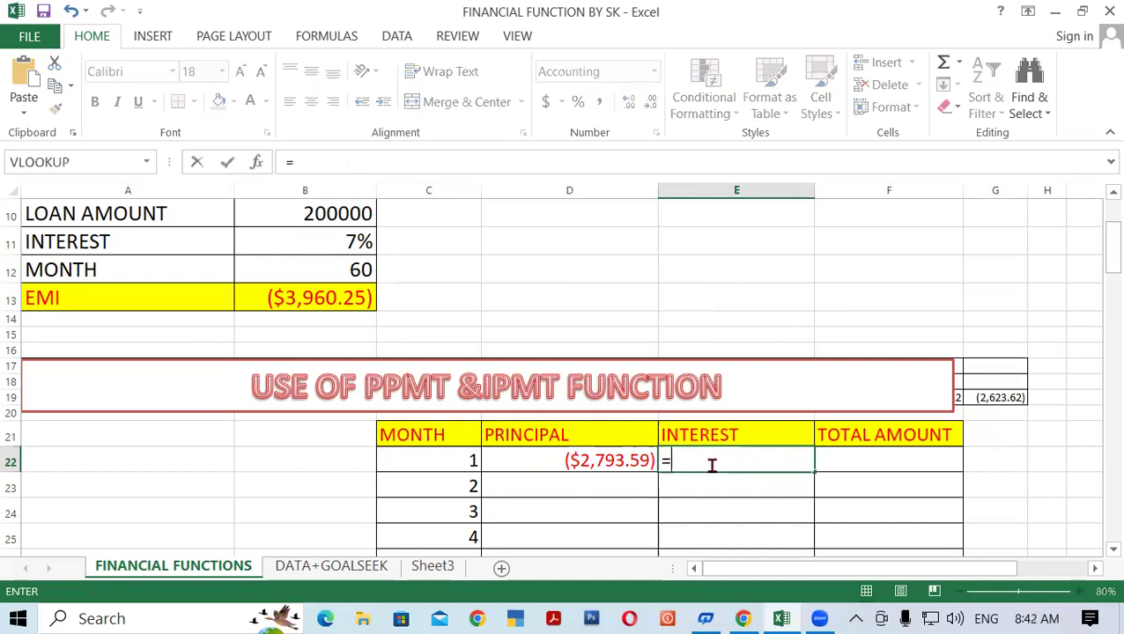
type("ipmt")
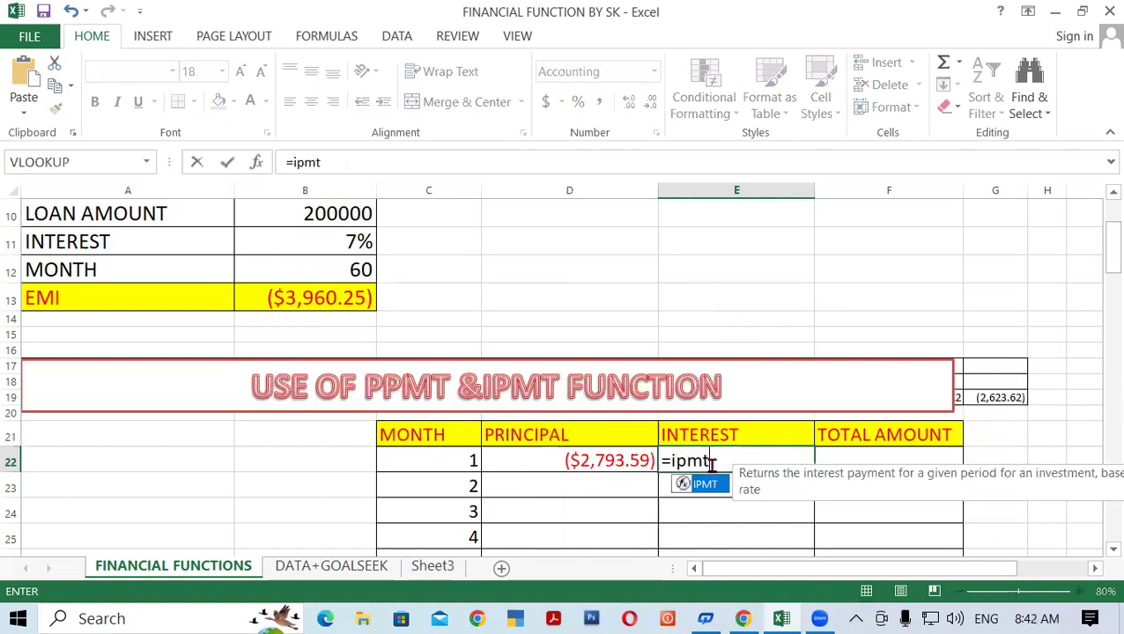
double_click(701, 486)
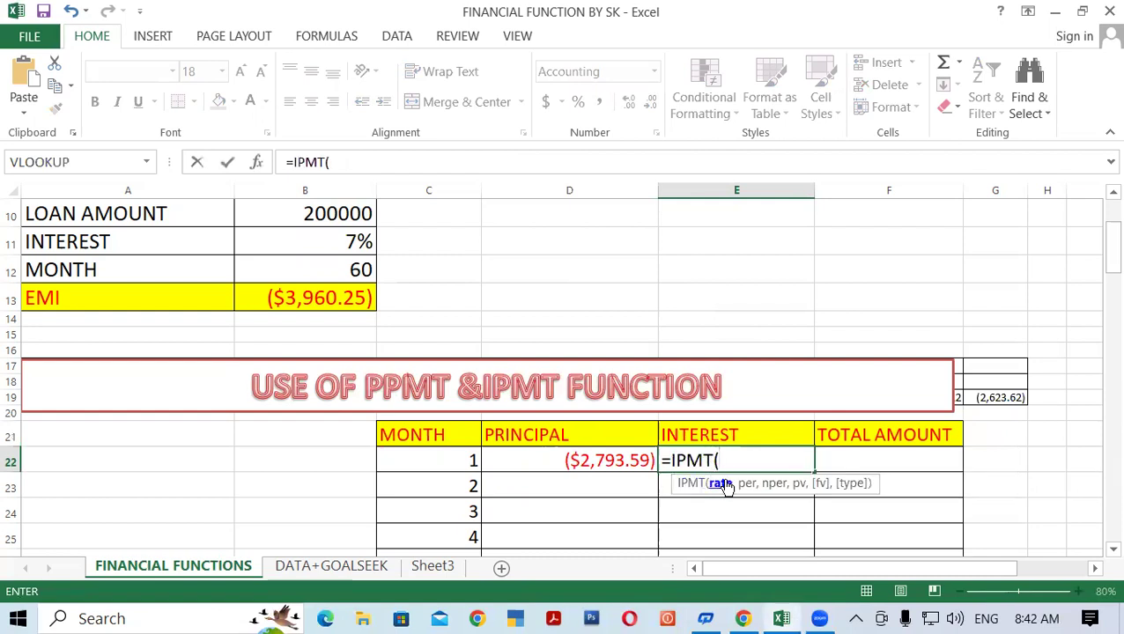
left_click(317, 234)
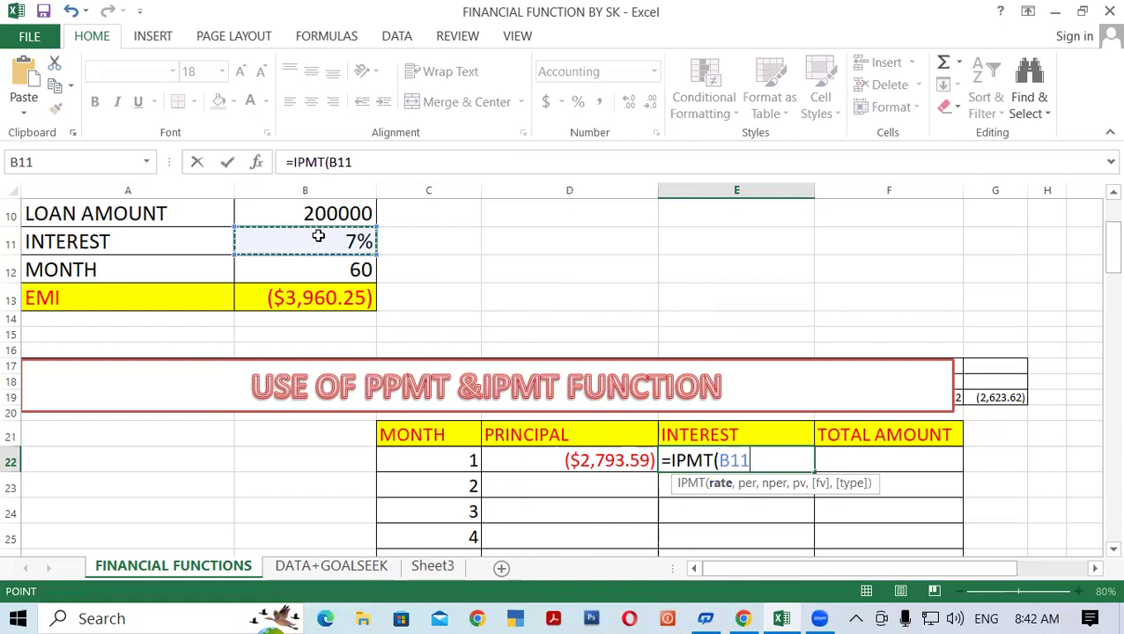
key("F4")
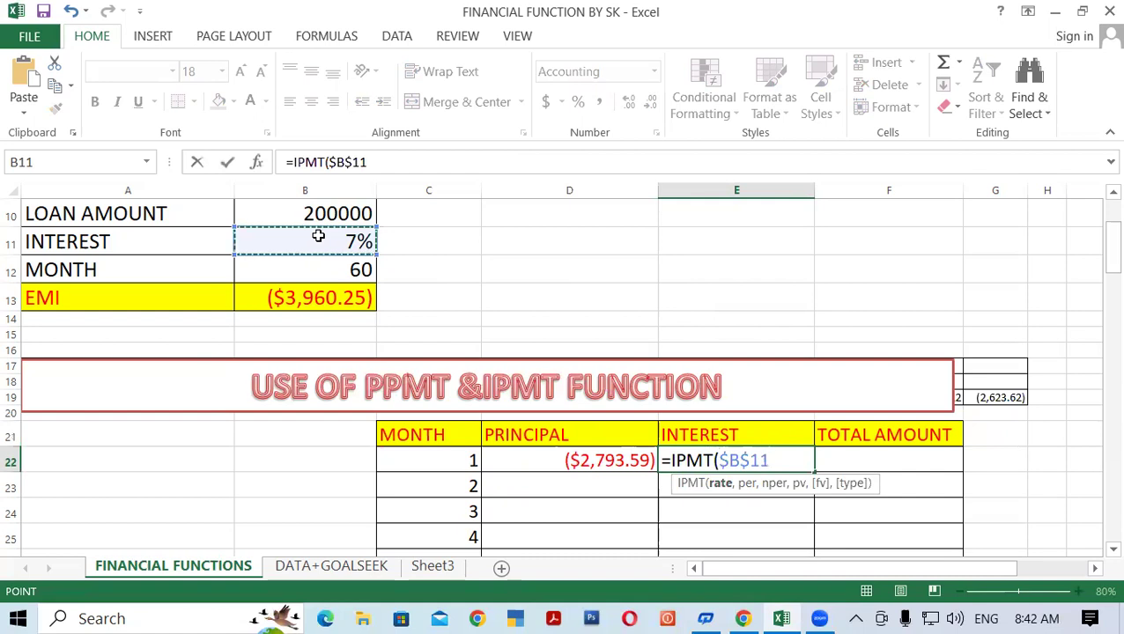
type("/")
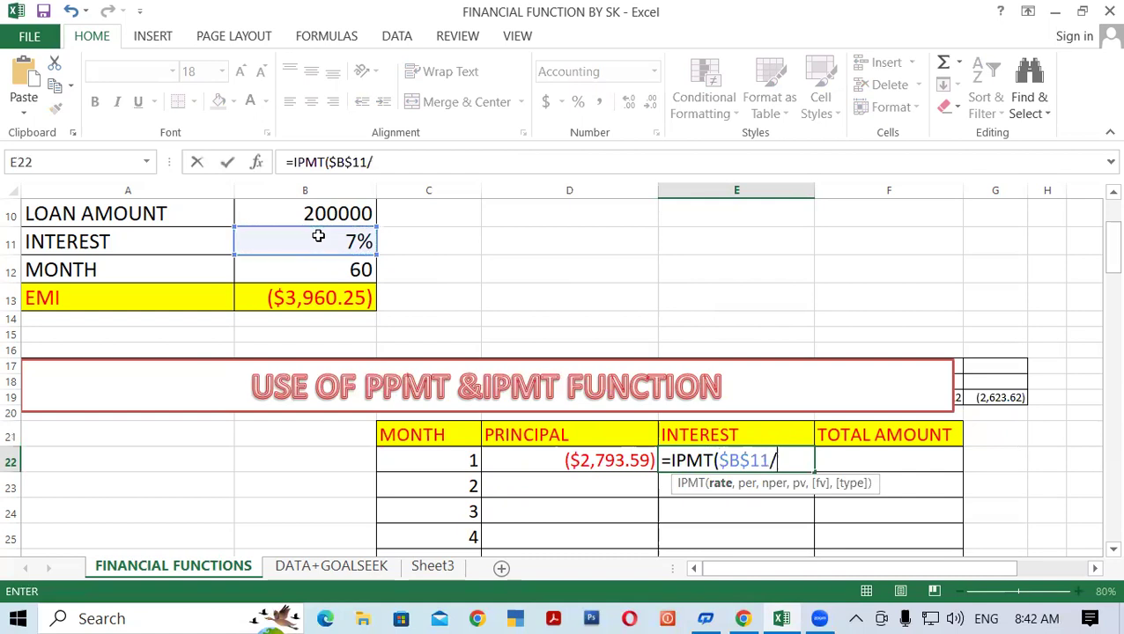
type("12,")
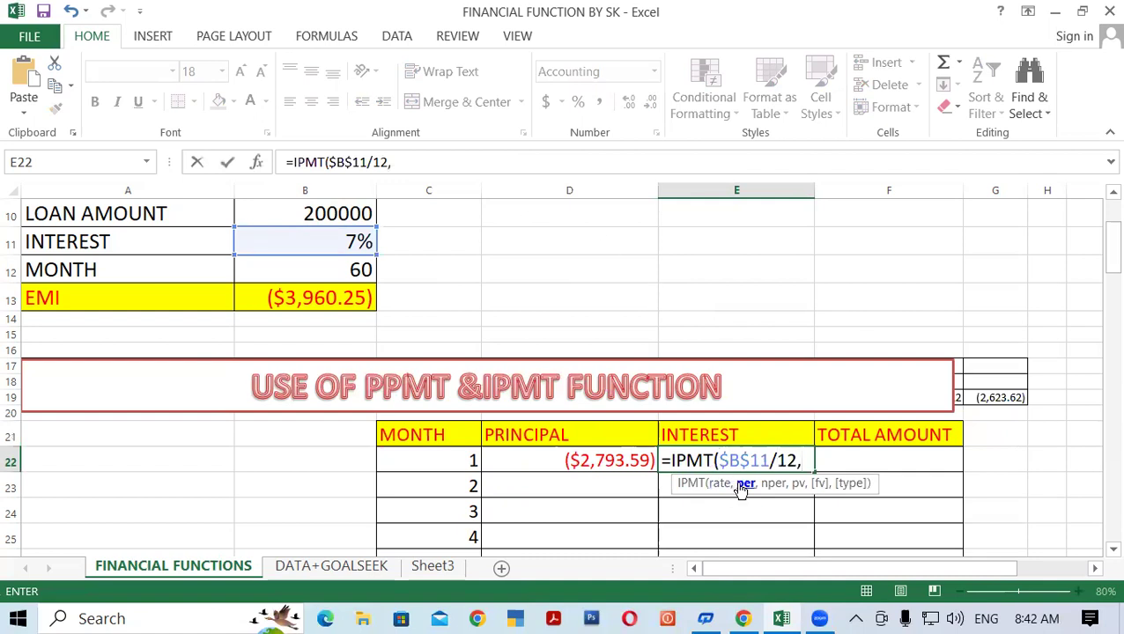
left_click(442, 466)
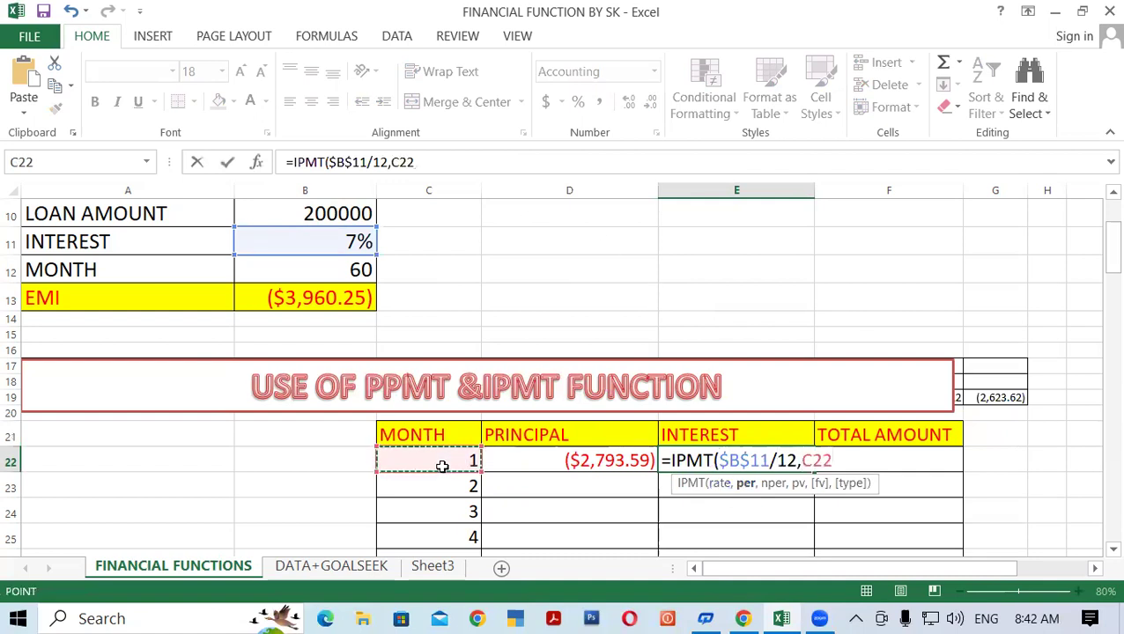
type(",")
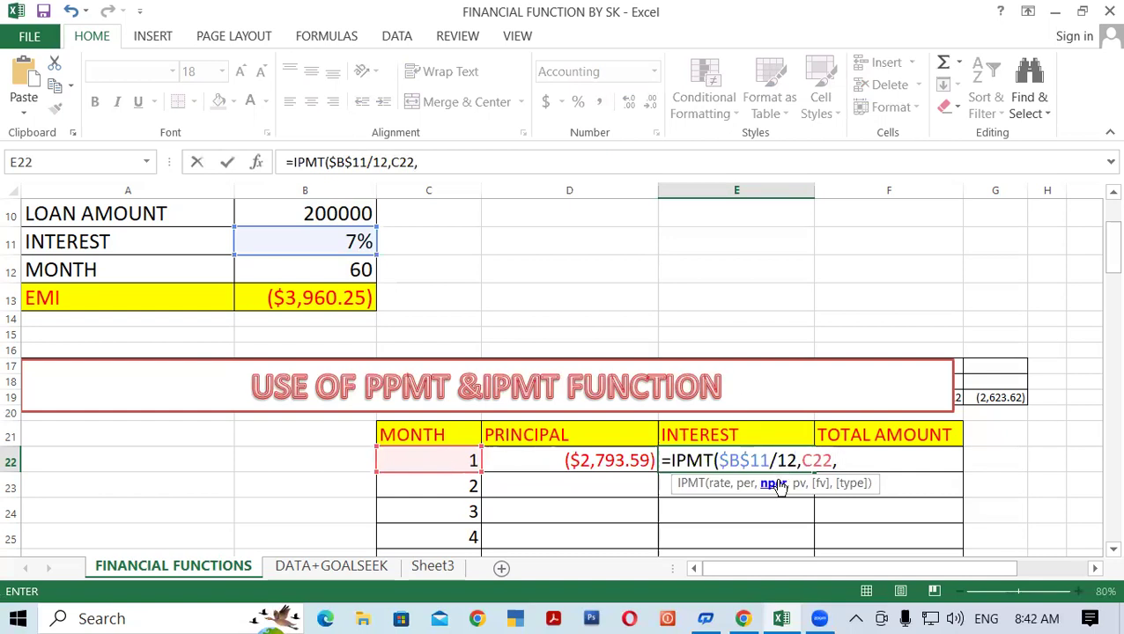
left_click(327, 278)
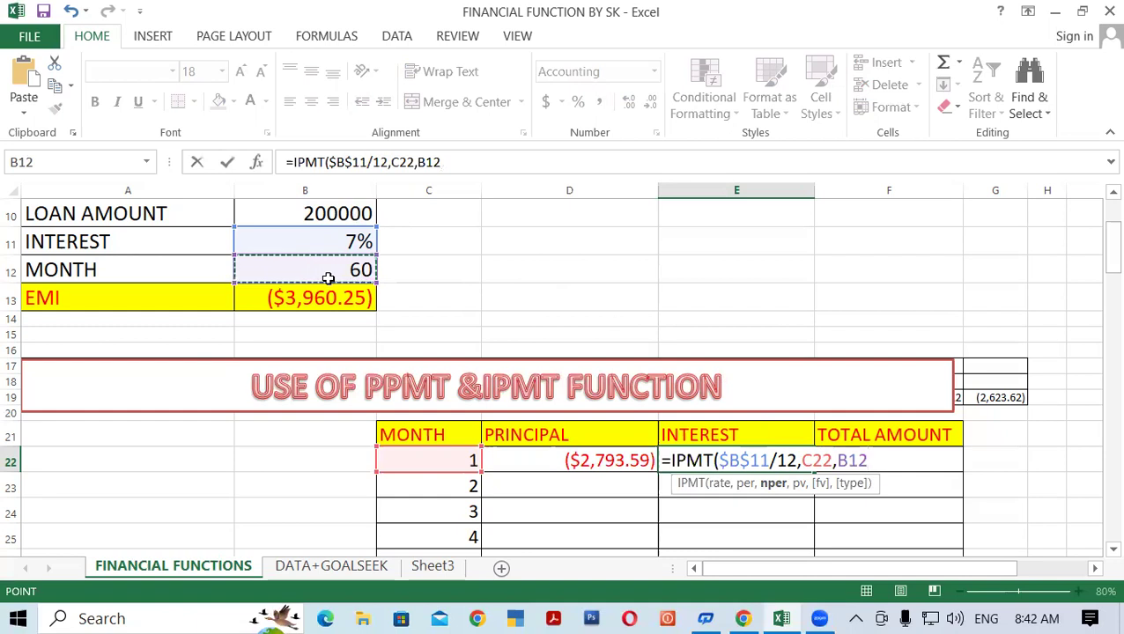
key("F4")
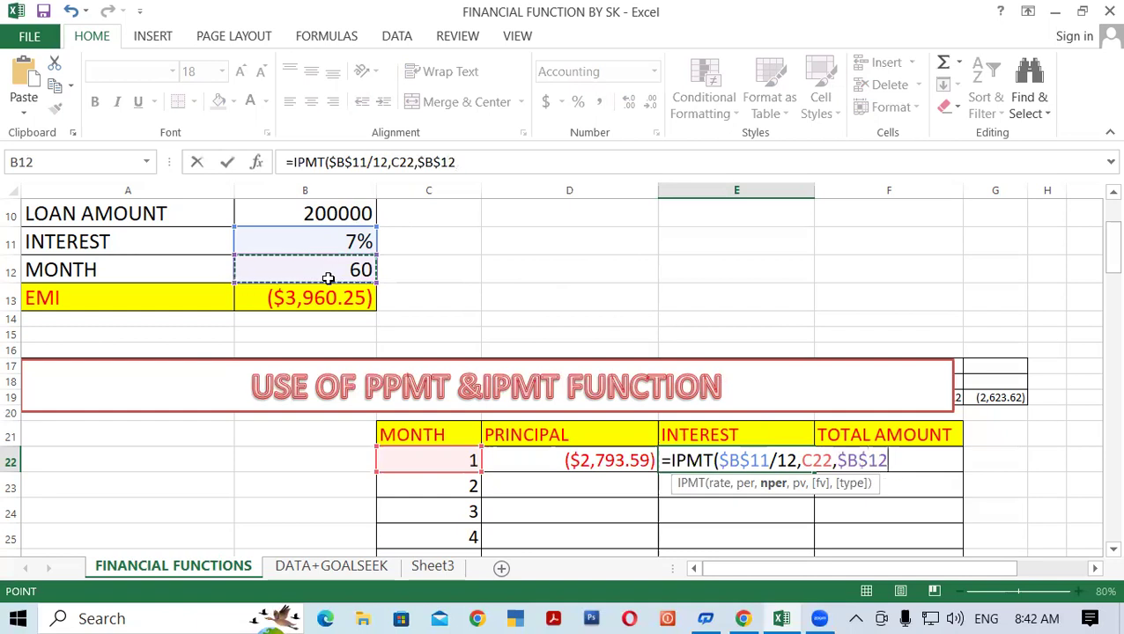
Step: Finish the IPMT with absolute loan amount $B$10 and type 1, showing ($1,166.67)
type(",")
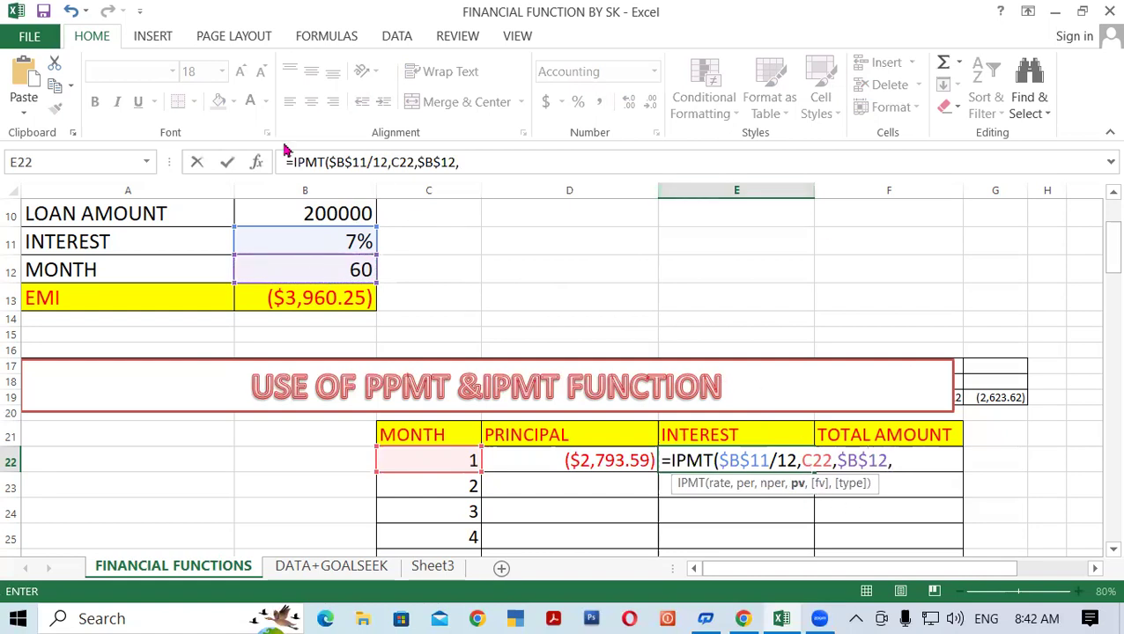
left_click(276, 208)
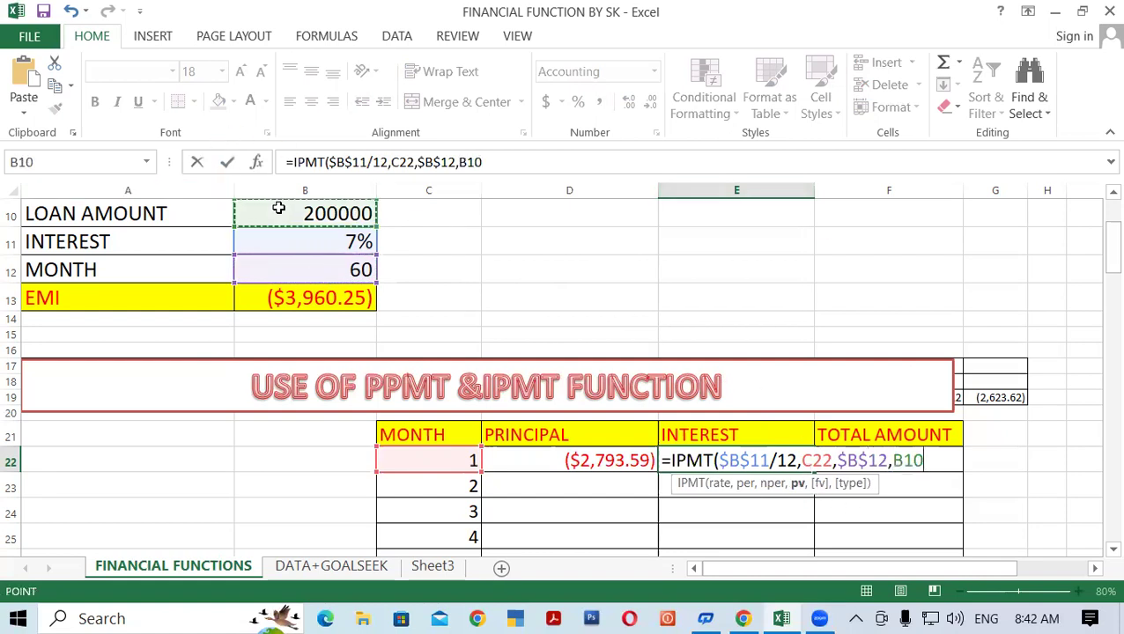
key("F4")
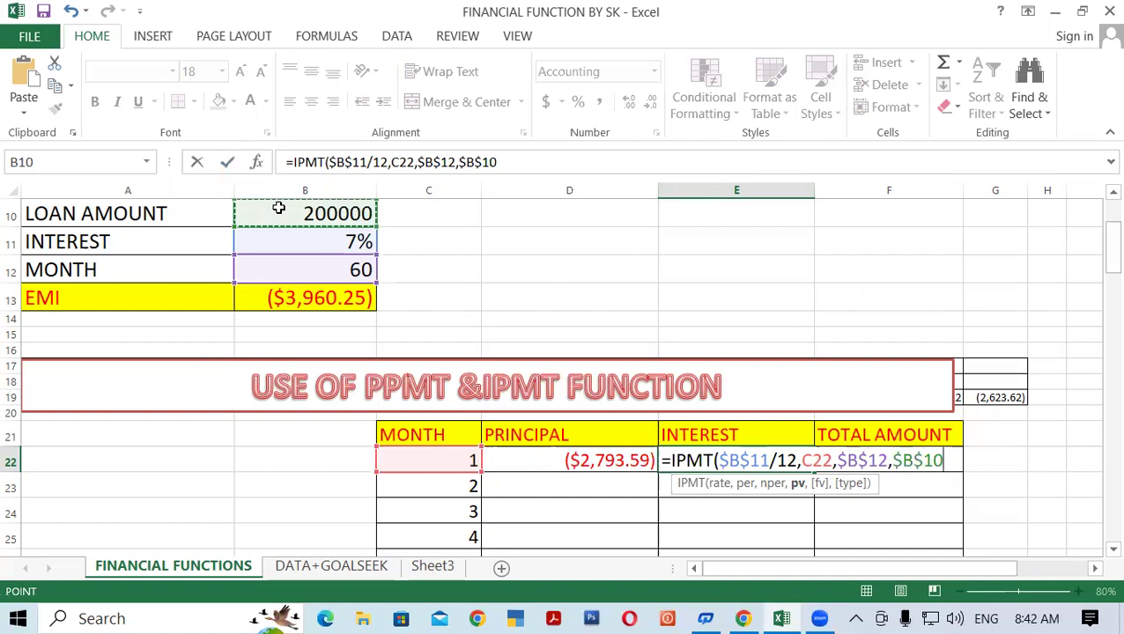
type(",1")
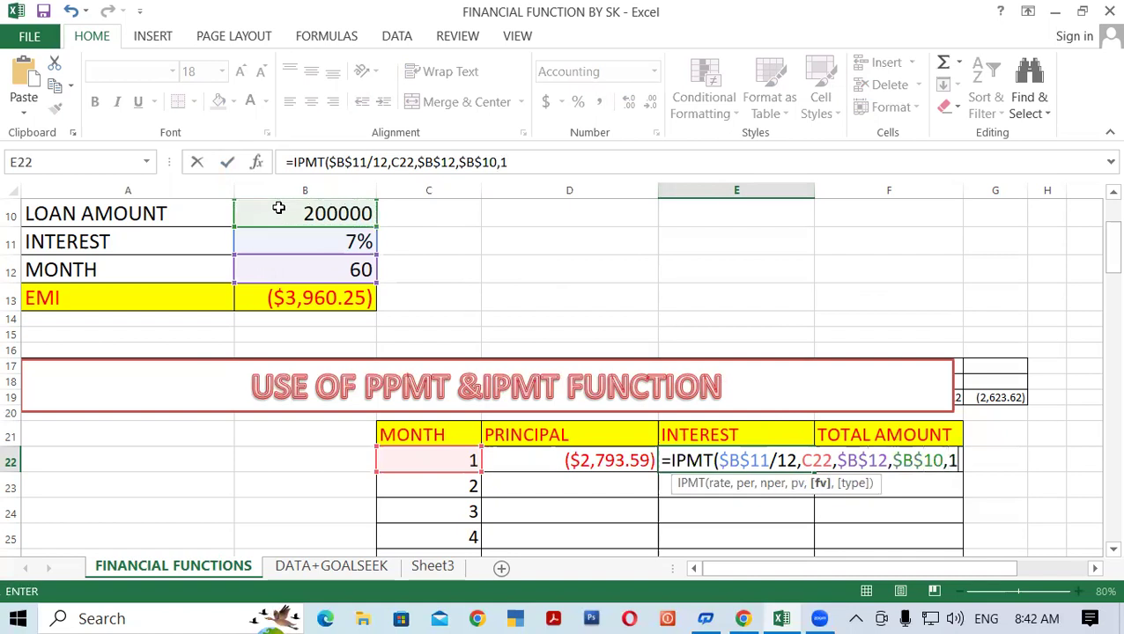
type(")")
key("Return")
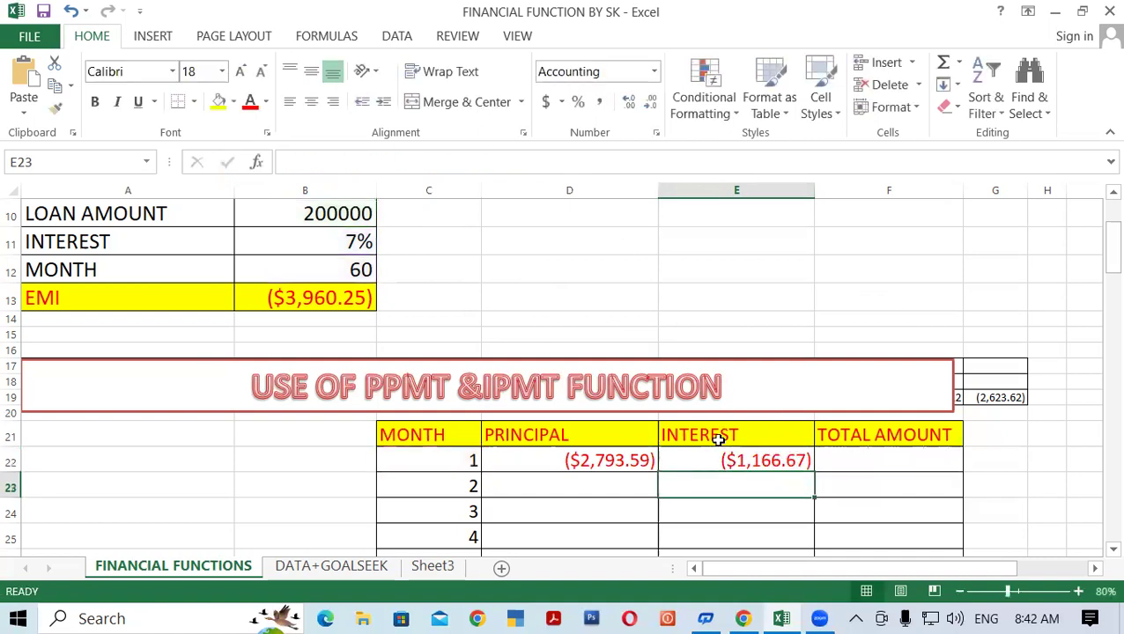
left_click(717, 453)
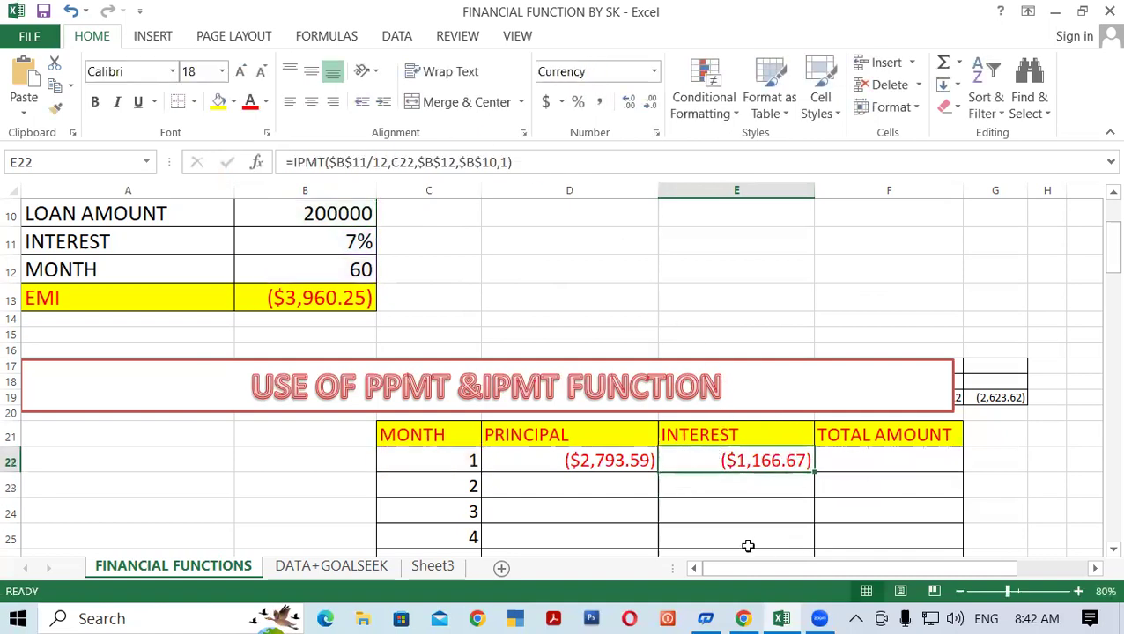
left_click_drag(601, 461, 787, 463)
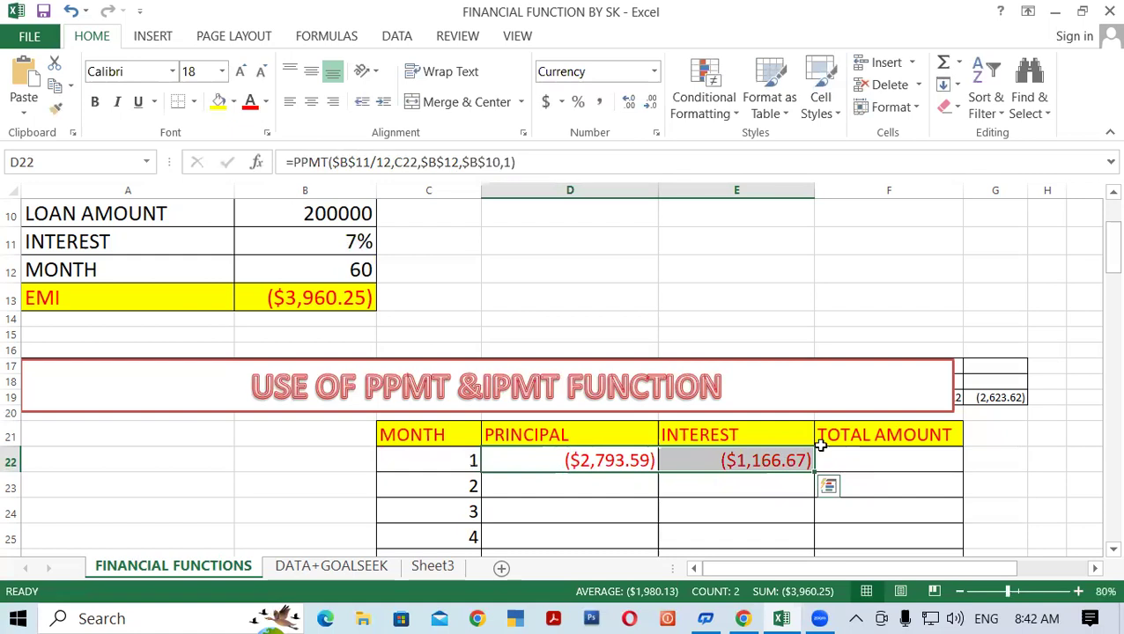
Step: Put =SUM(D22:E22) in F22 via AutoSum for a month-1 total of ($3,960.25)
left_click(874, 452)
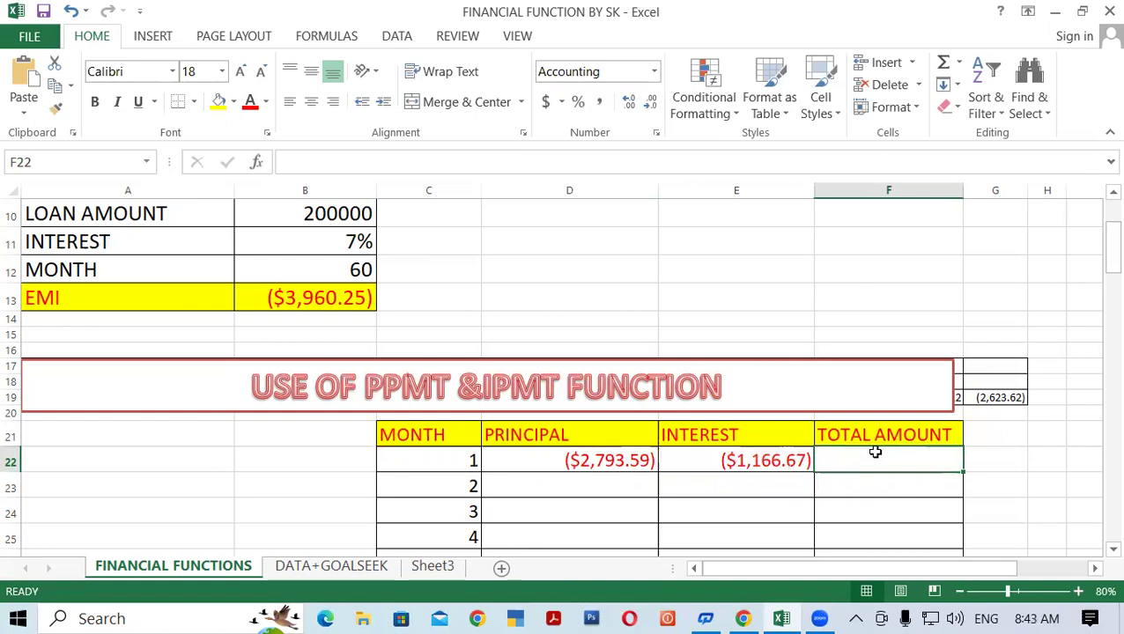
key("alt+equal")
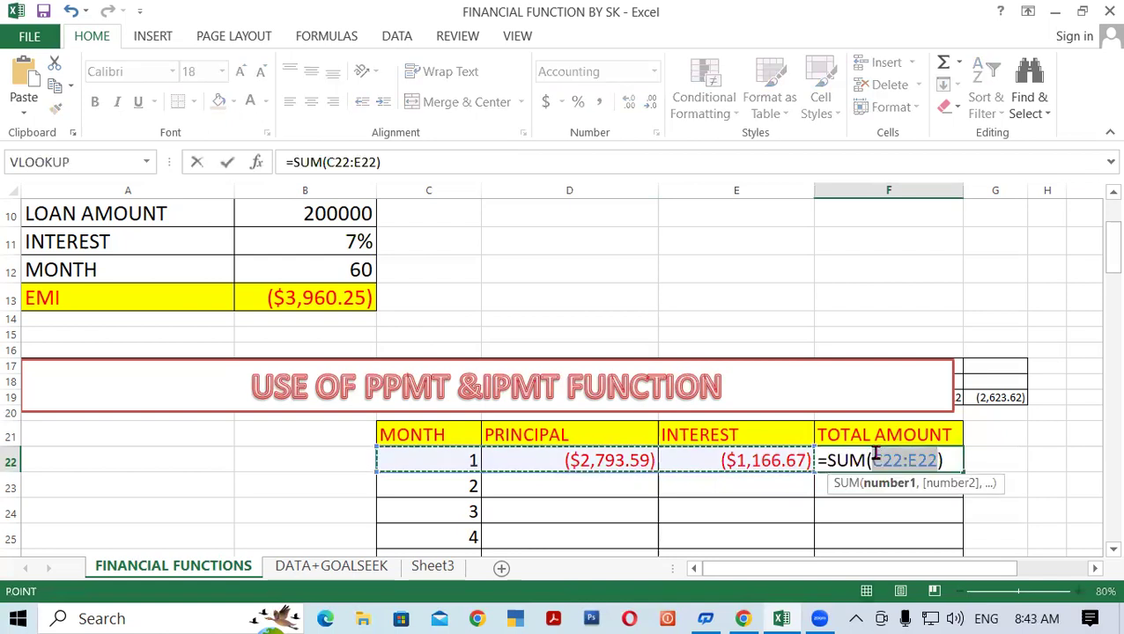
left_click_drag(571, 462, 747, 456)
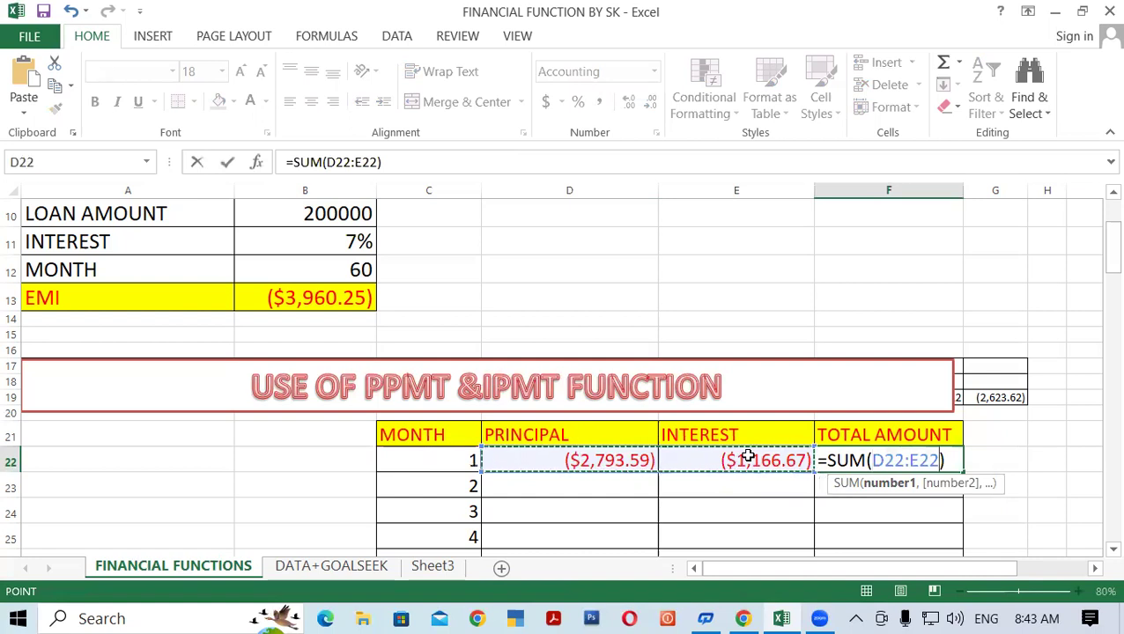
key("Return")
left_click(841, 455)
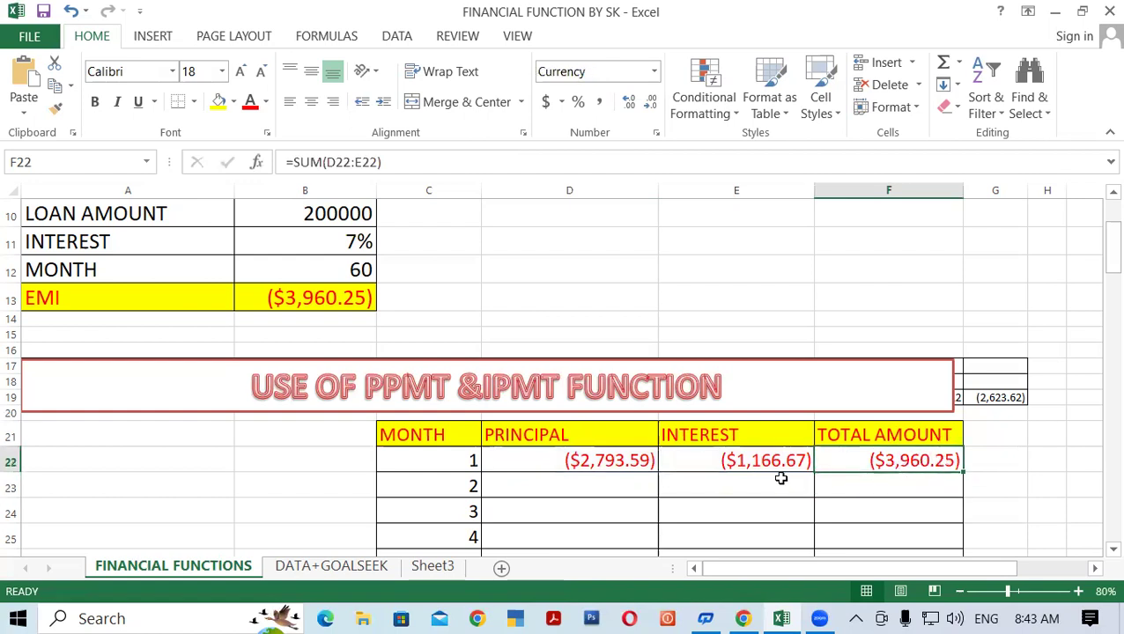
left_click_drag(608, 460, 902, 465)
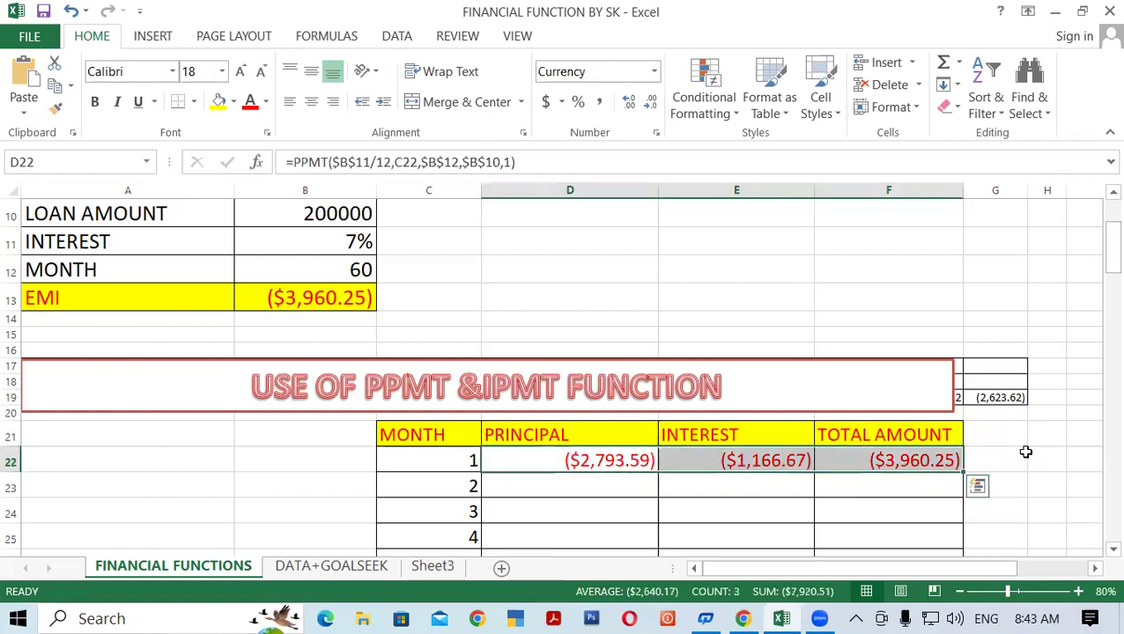
Step: Fill the D22:F22 formulas down through row 81, covering all 60 months
scroll(1026, 451, "down", 1)
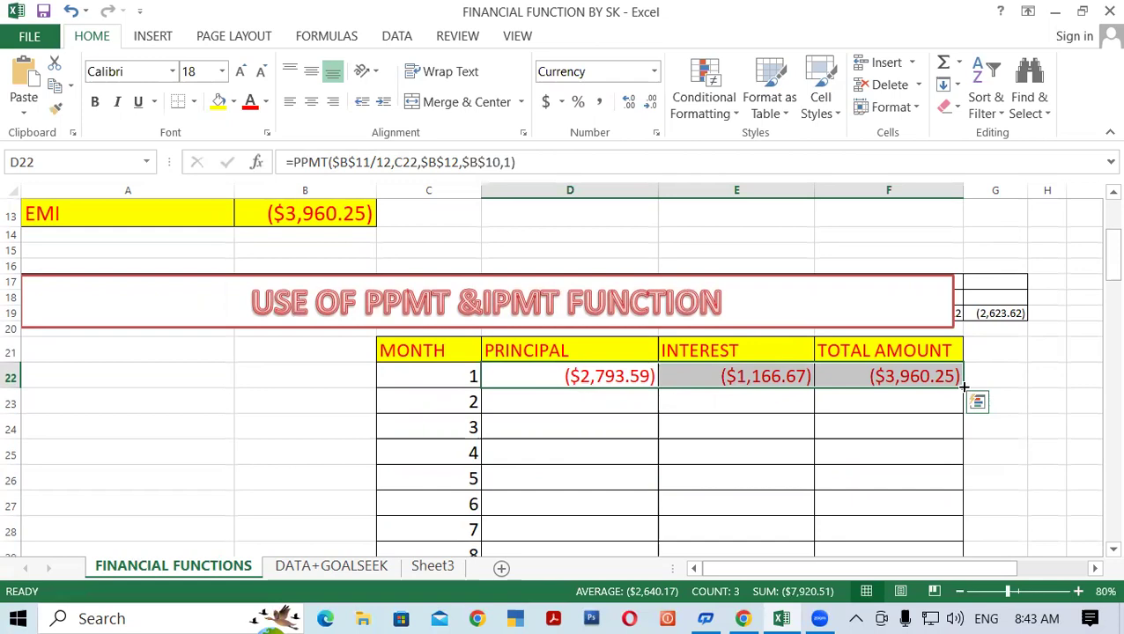
double_click(964, 386)
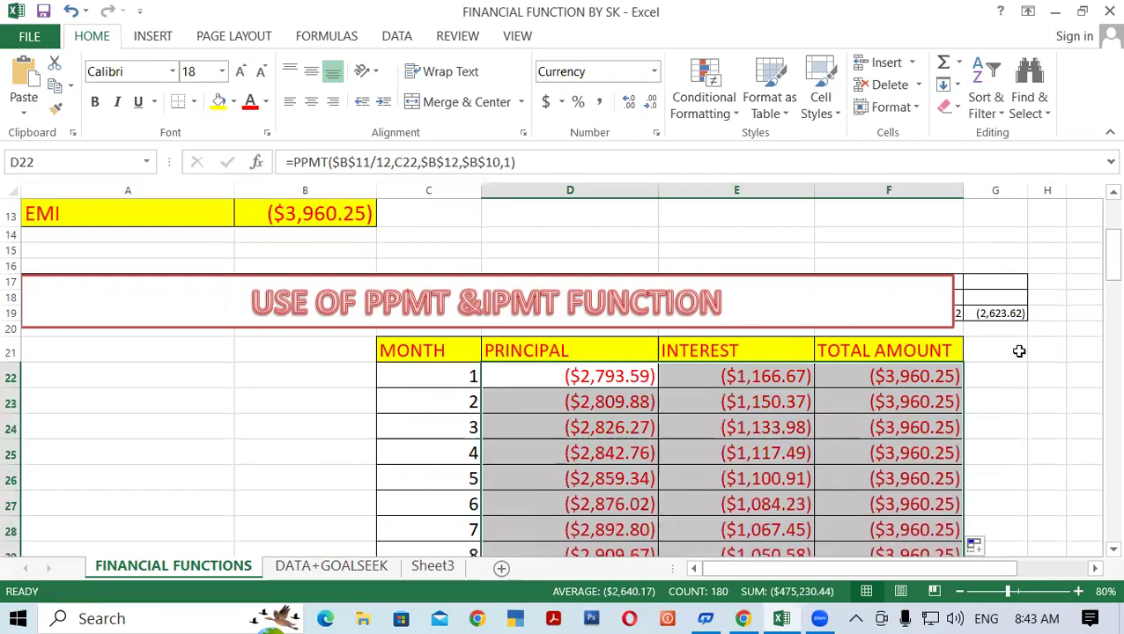
left_click_drag(1101, 278, 1101, 411)
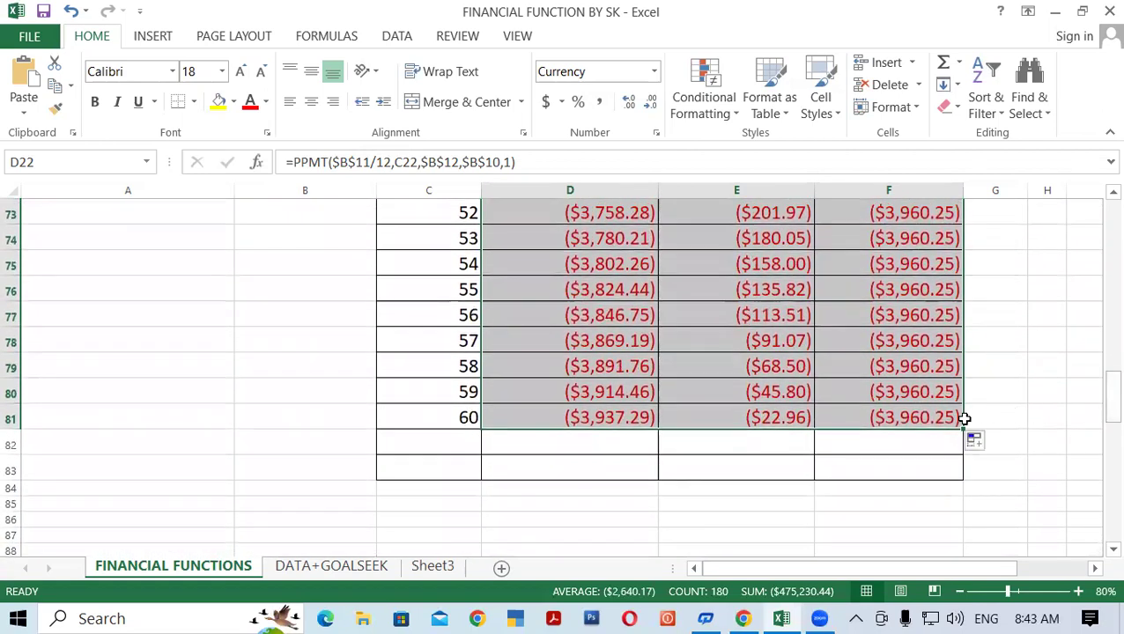
left_click(853, 441)
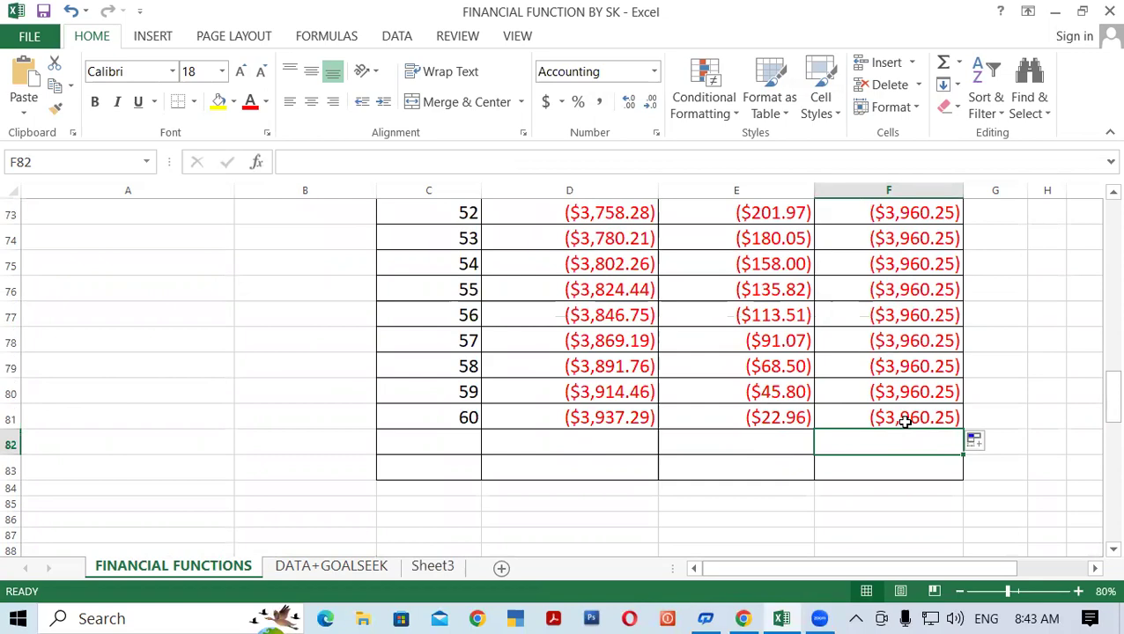
scroll(657, 319, "up", 6)
scroll(657, 324, "up", 3)
scroll(659, 324, "up", 5)
scroll(659, 325, "up", 10)
scroll(659, 325, "down", 6)
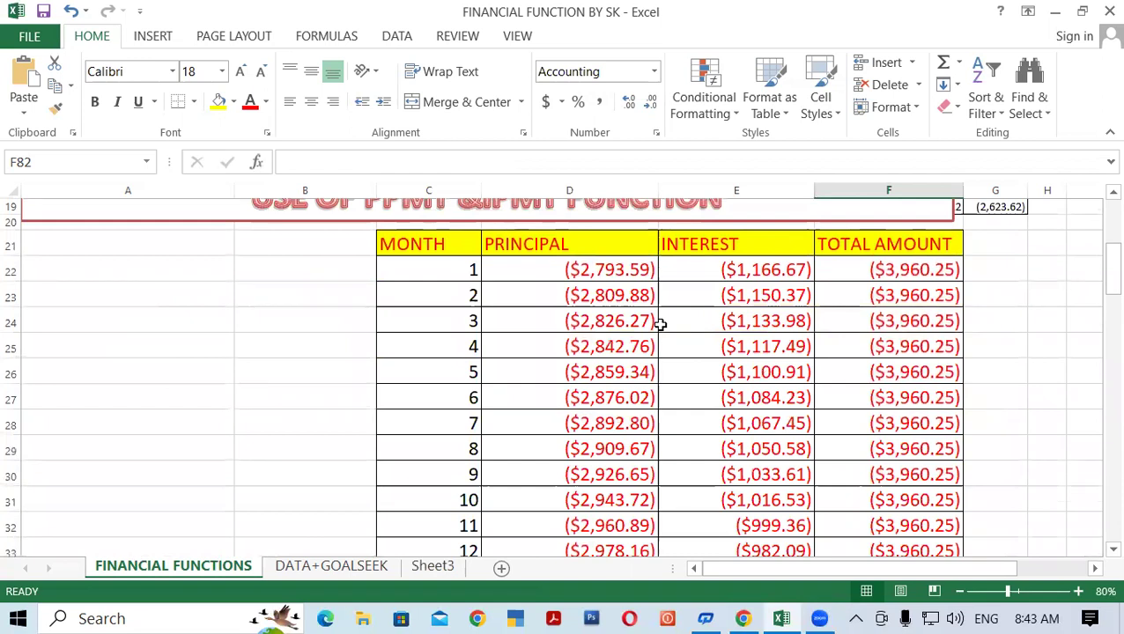
left_click(564, 266)
left_click(695, 263)
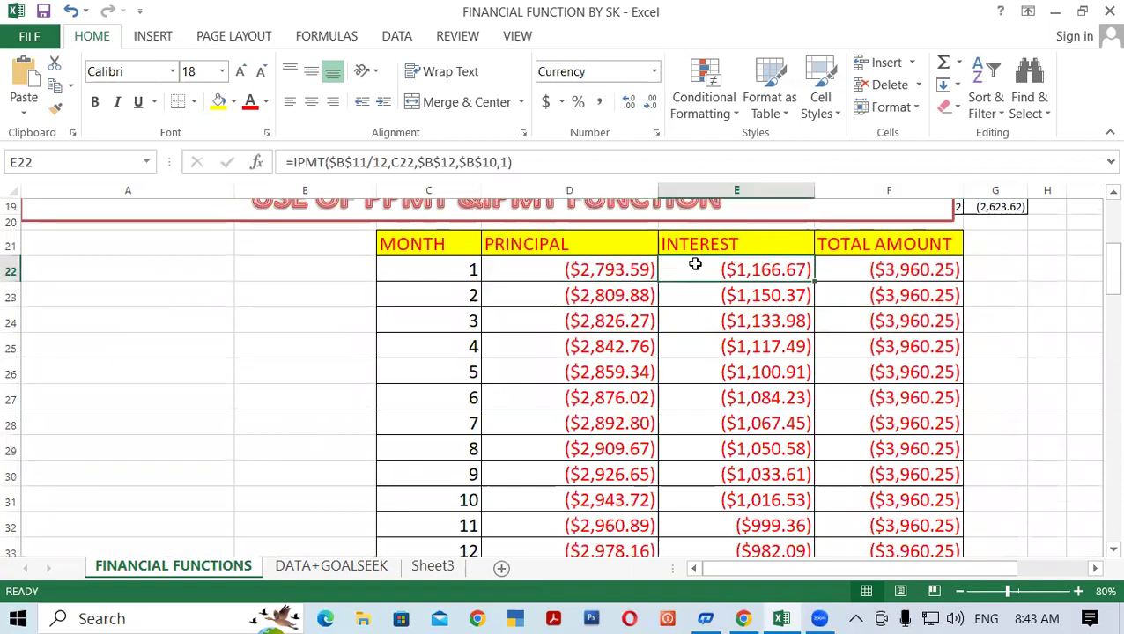
left_click(606, 293)
left_click(731, 296)
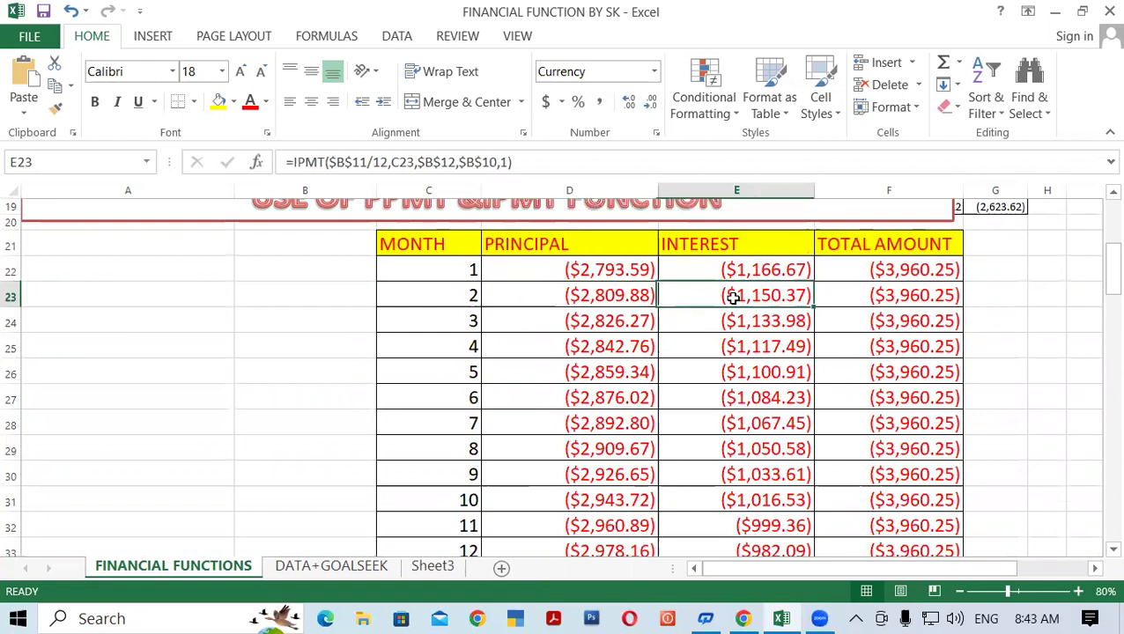
left_click(735, 325)
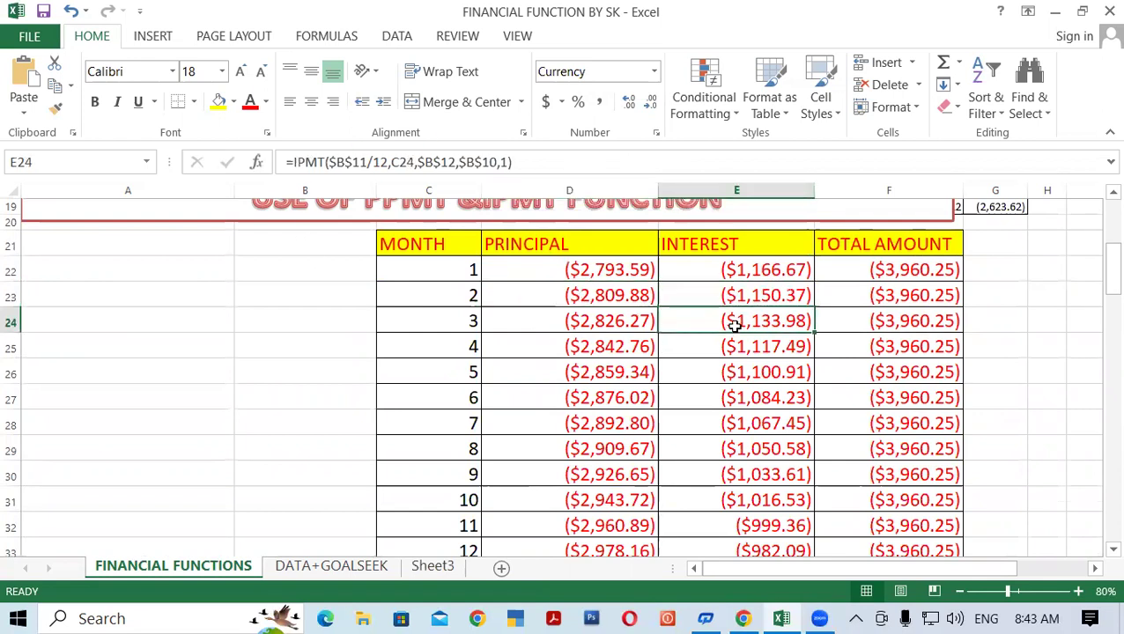
scroll(734, 322, "up", 2)
scroll(247, 331, "up", 3)
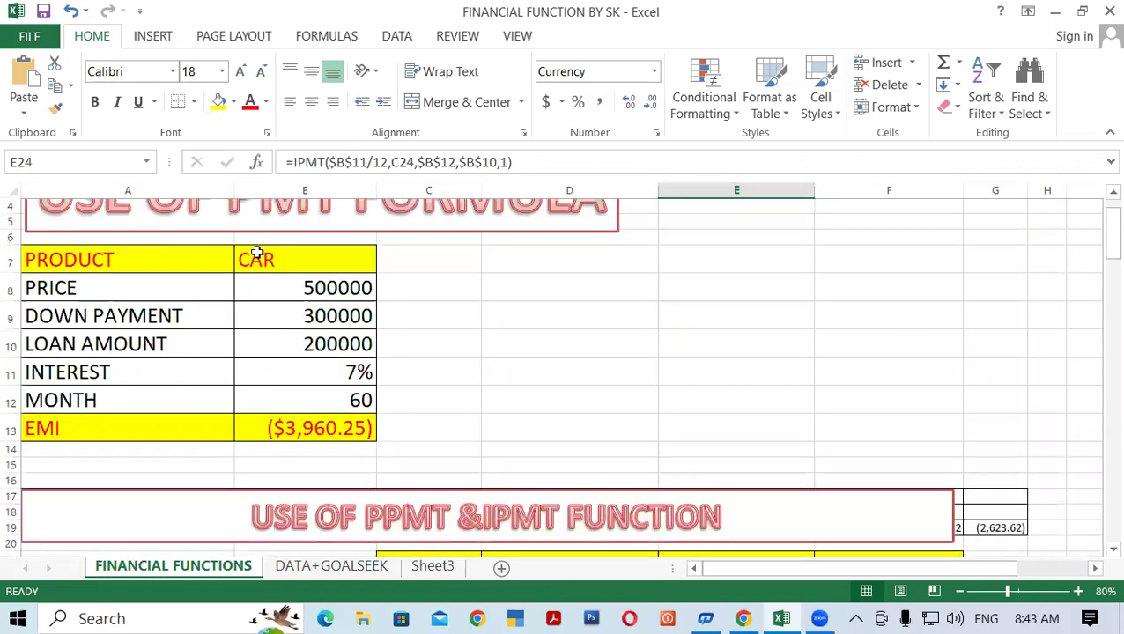
left_click(539, 426)
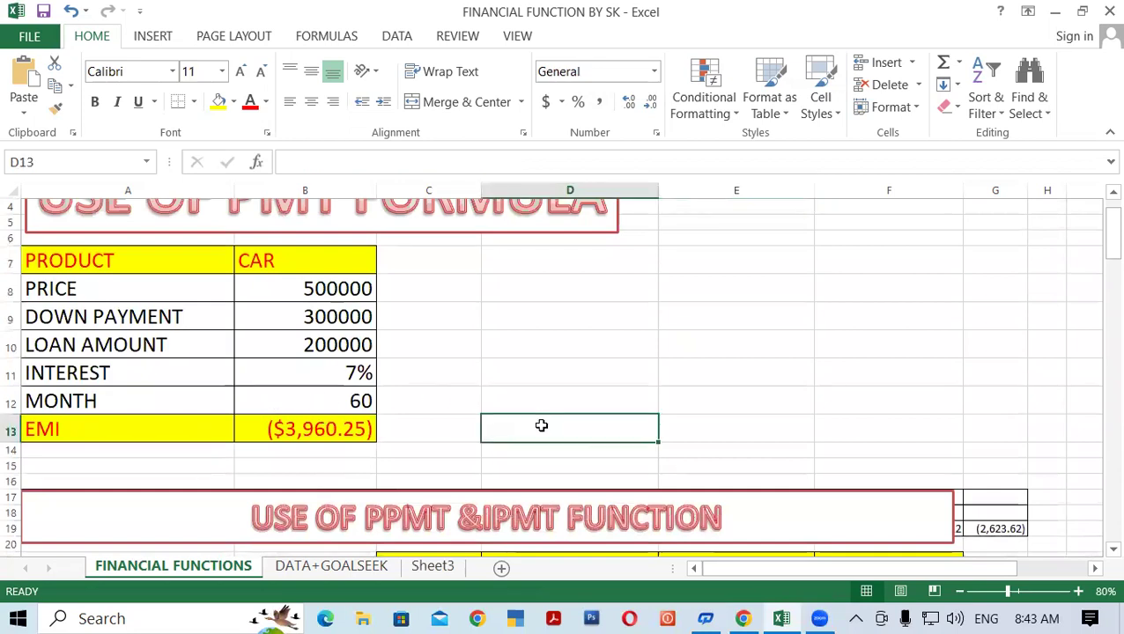
scroll(546, 362, "down", 4)
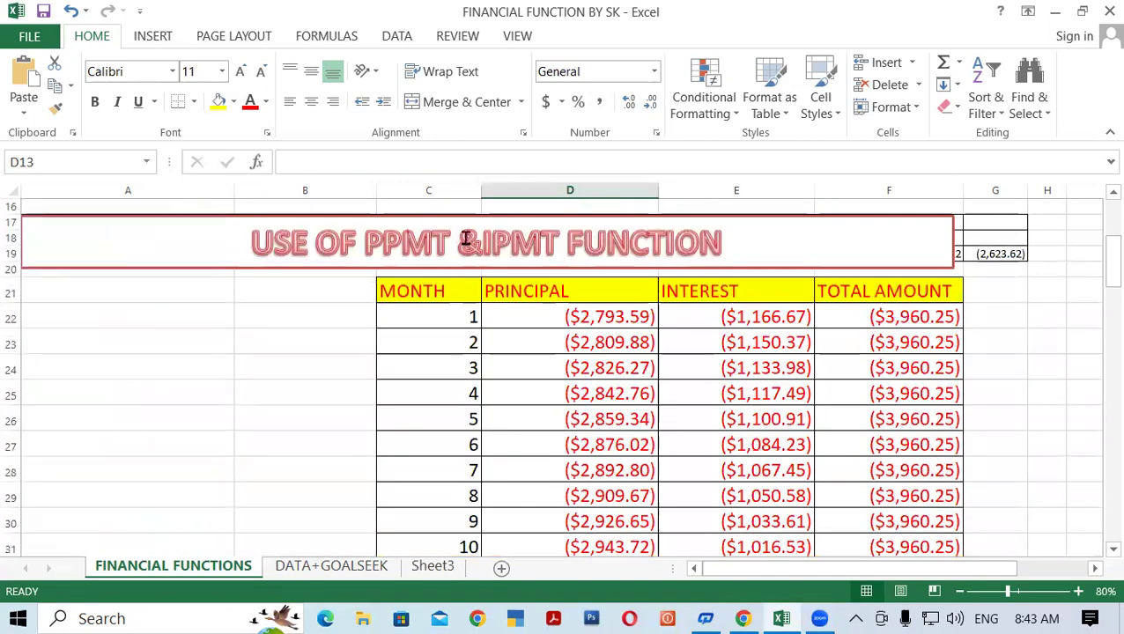